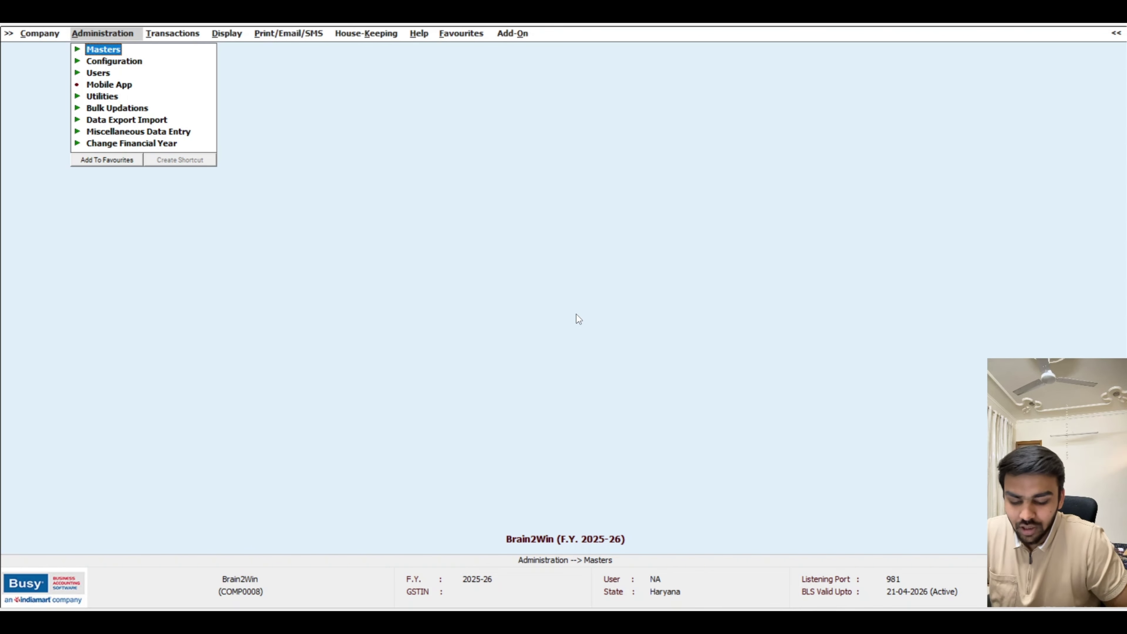
# - Open the Depreciation Chart report under the Income Tax Act
pyautogui.press('Right')
pyautogui.press('Right')
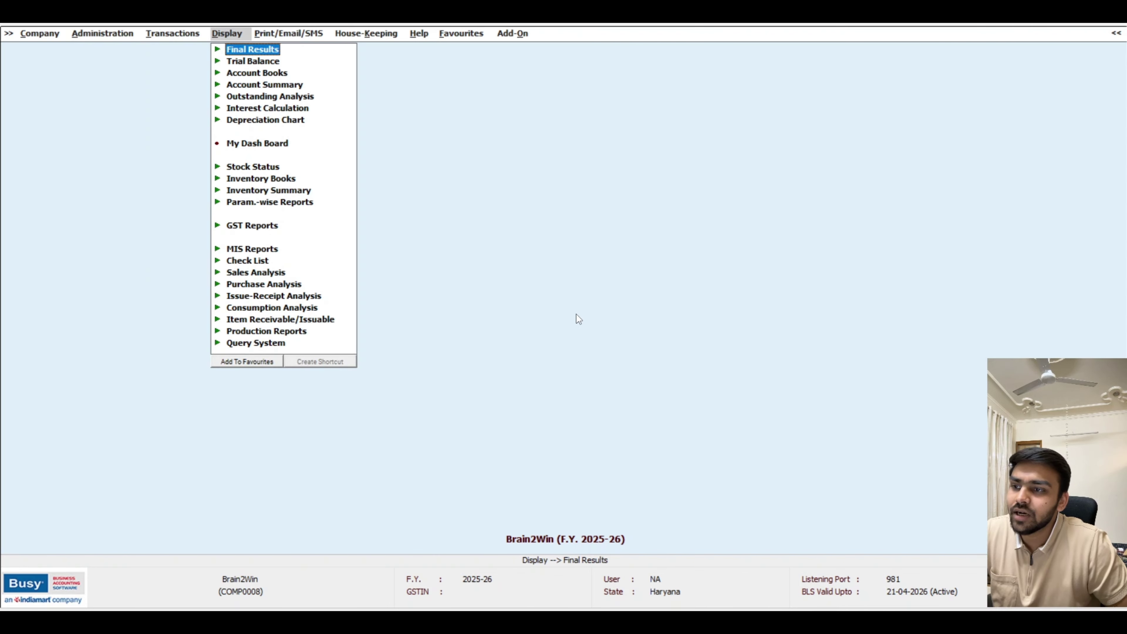
pyautogui.press('Down')
pyautogui.press('Down')
pyautogui.press('Down')
pyautogui.press('Down')
pyautogui.press('Down')
pyautogui.press('Down')
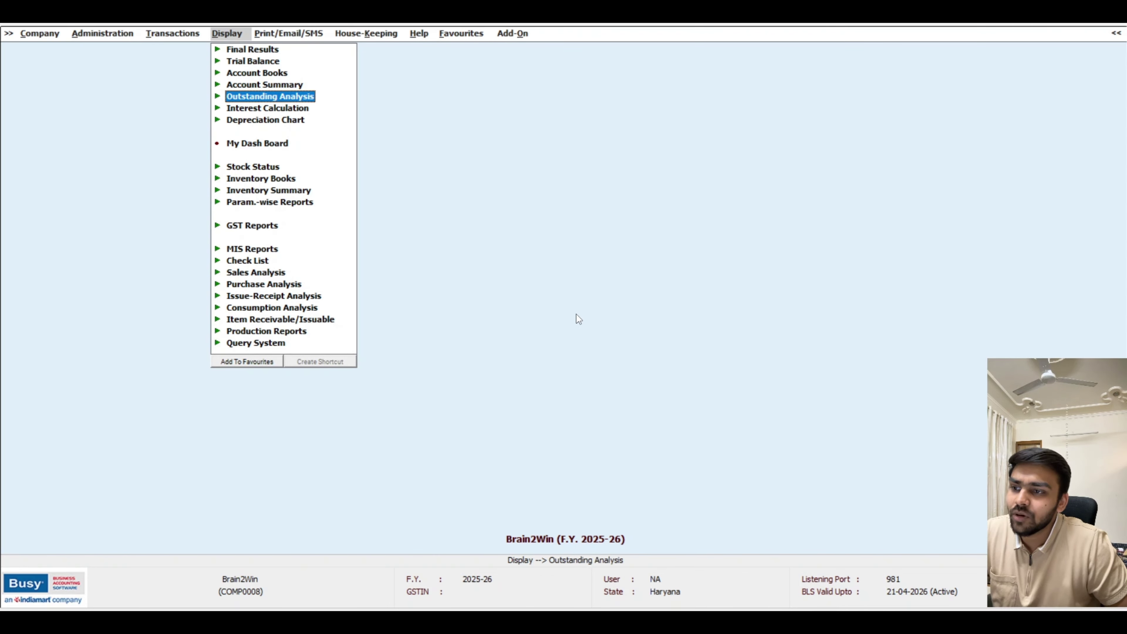
pyautogui.press('Return')
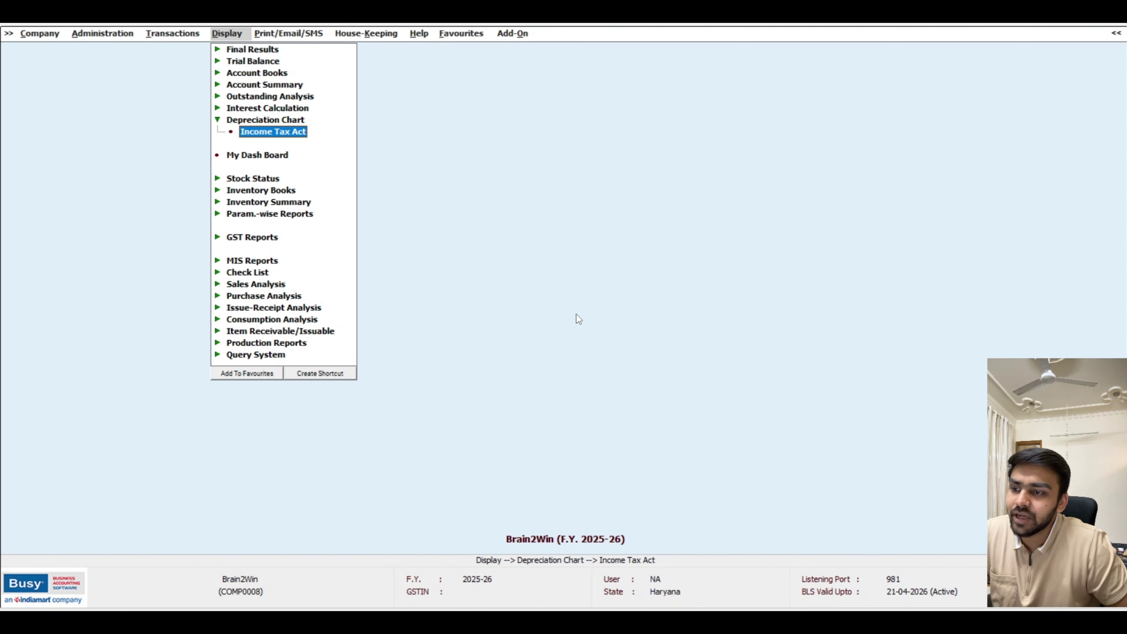
pyautogui.press('Return')
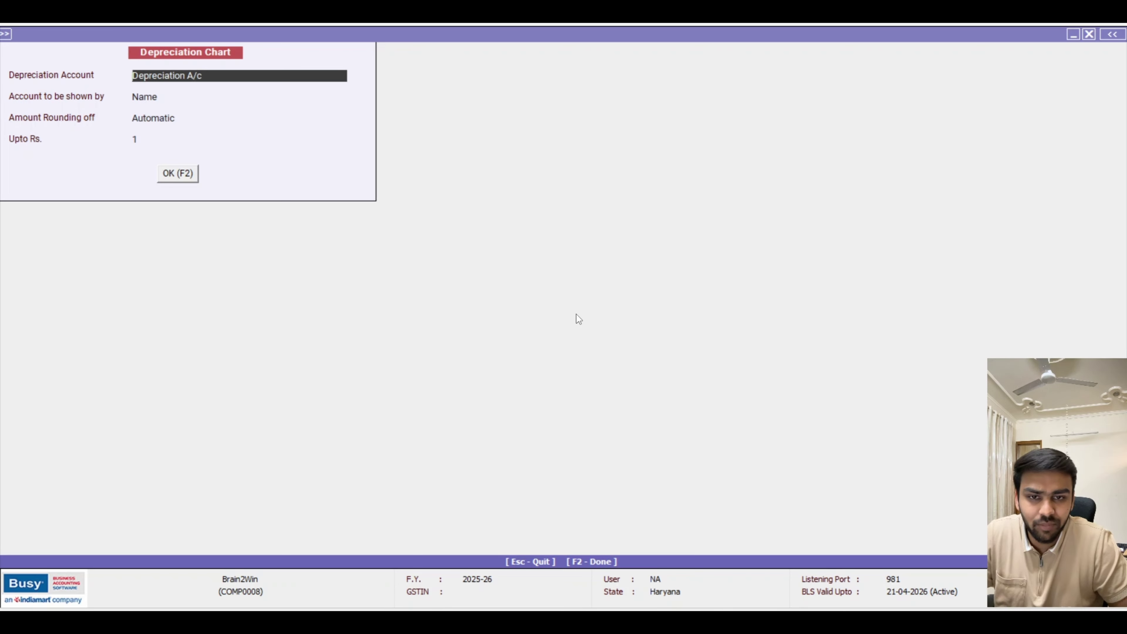
# - Generate the chart for Depreciation A/c, showing accounts by Name with Automatic rounding off up to Rs. 1
pyautogui.press('Return')
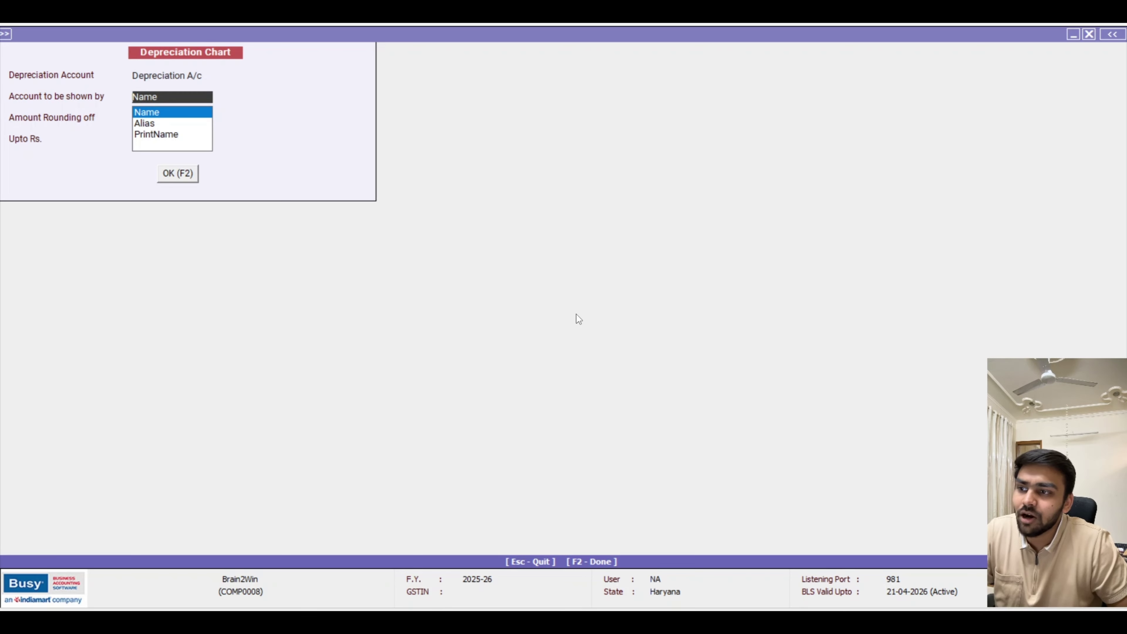
pyautogui.press('Return')
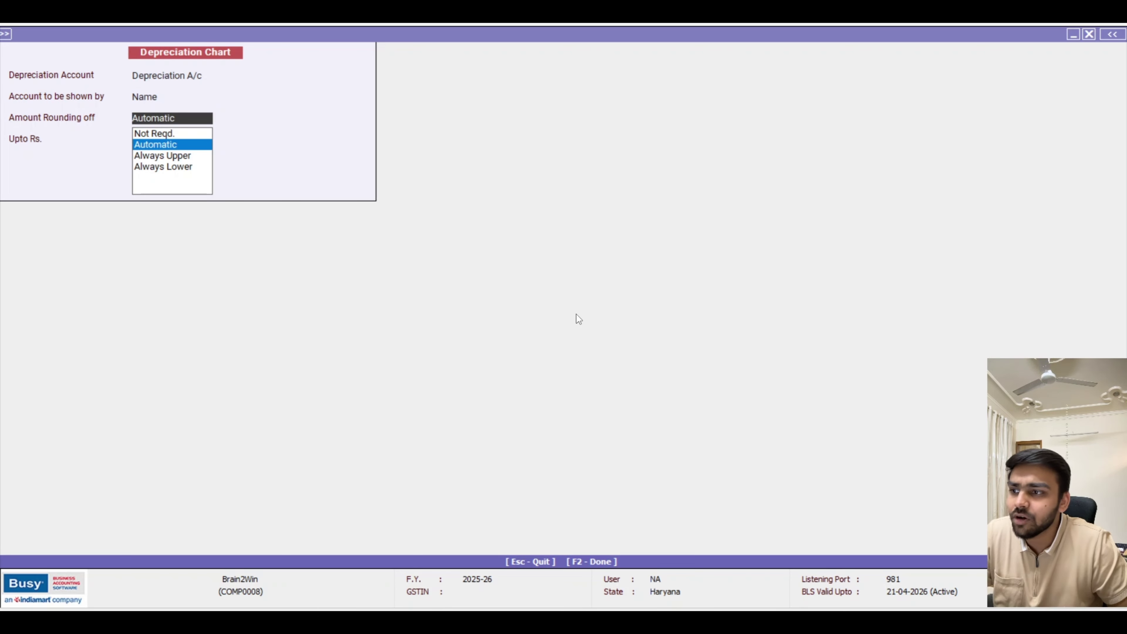
pyautogui.press('Return')
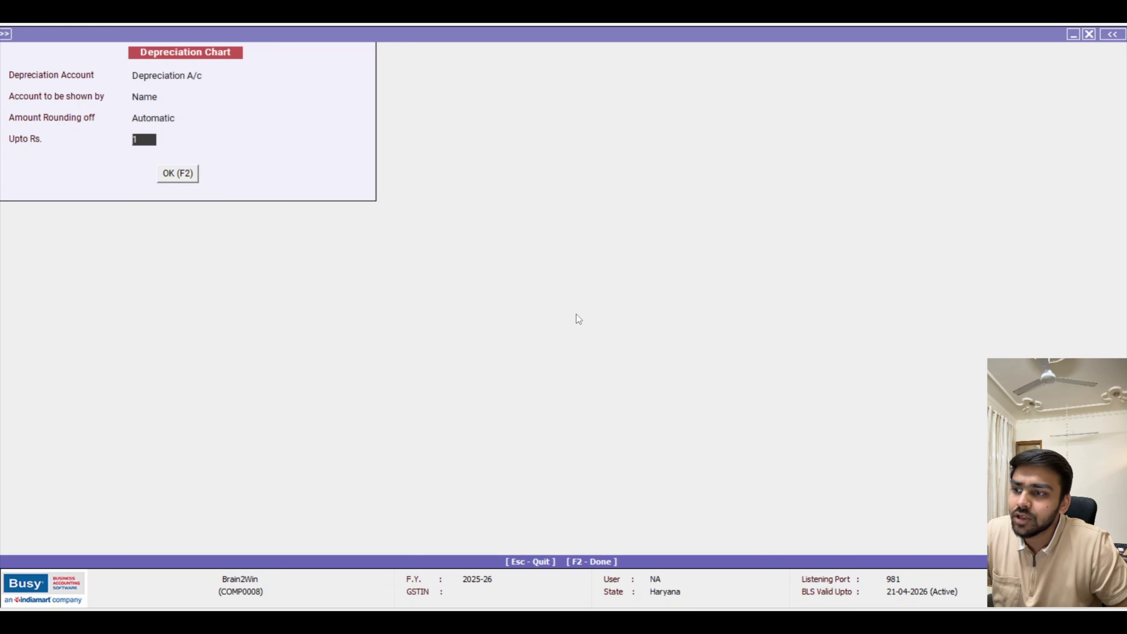
pyautogui.press('Return')
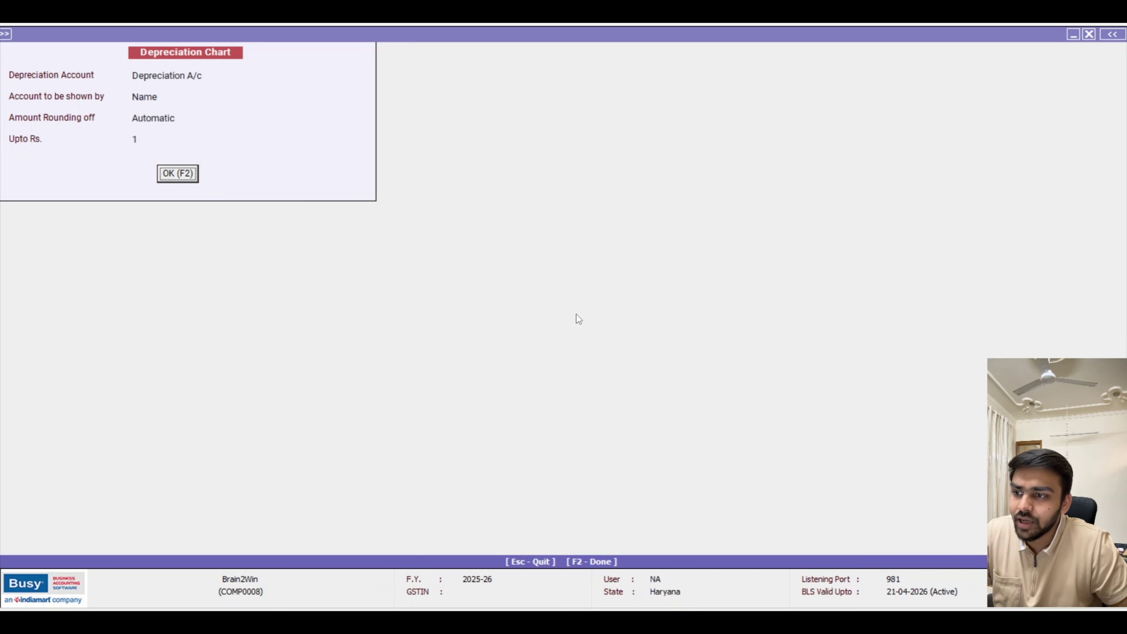
pyautogui.press('Return')
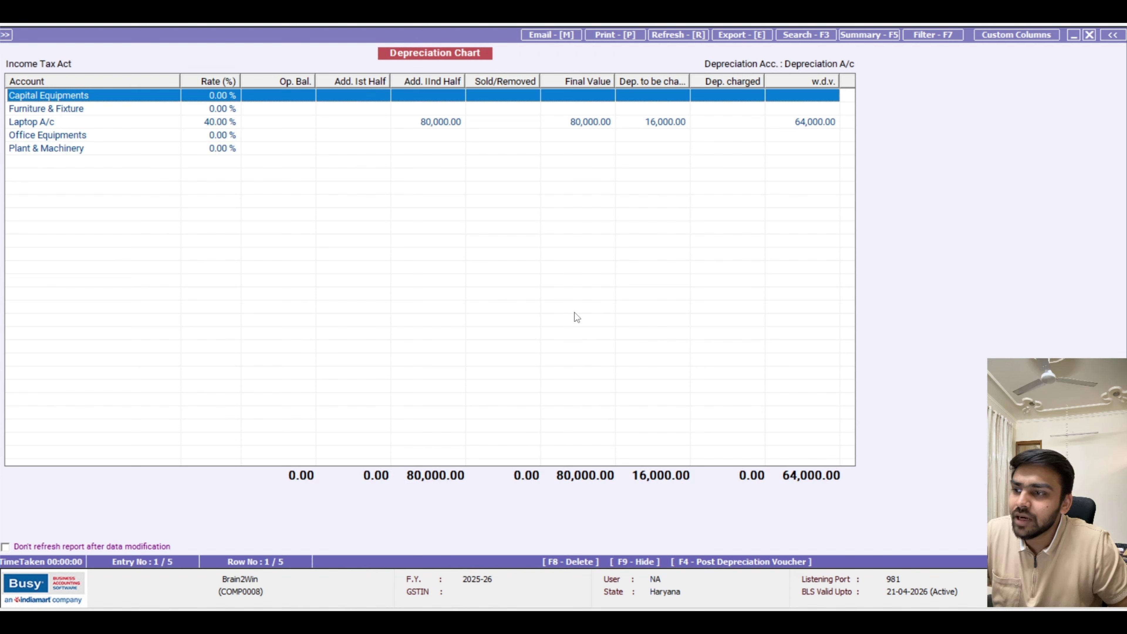
# - Examine the depreciation rate and amounts of Laptop A/c in the chart
pyautogui.click(206, 134)
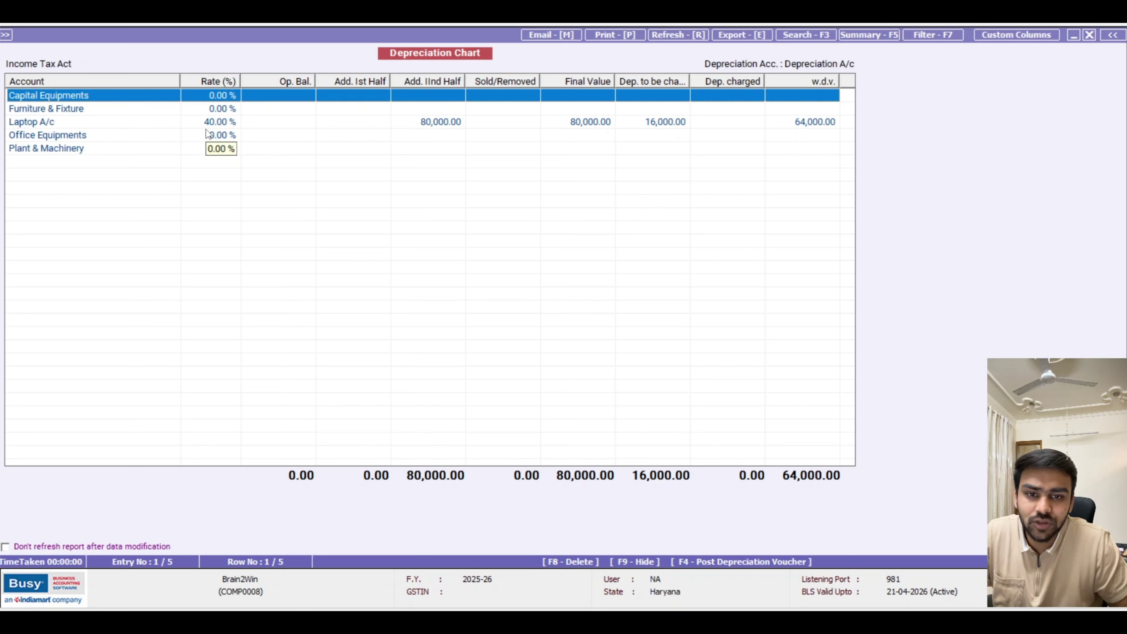
pyautogui.press('Escape')
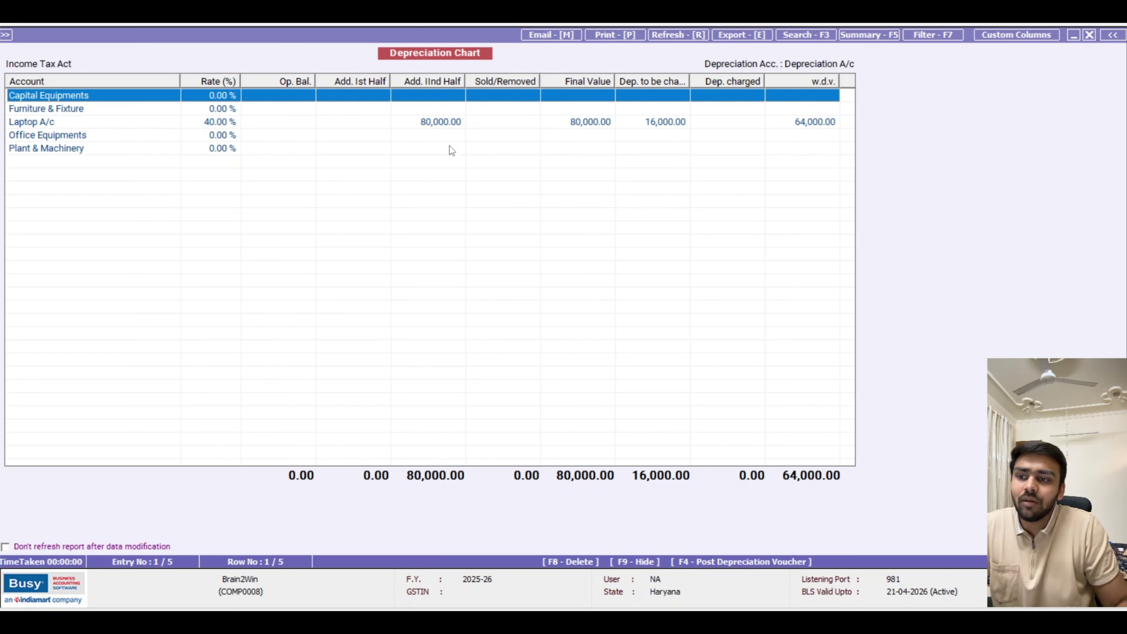
pyautogui.click(416, 126)
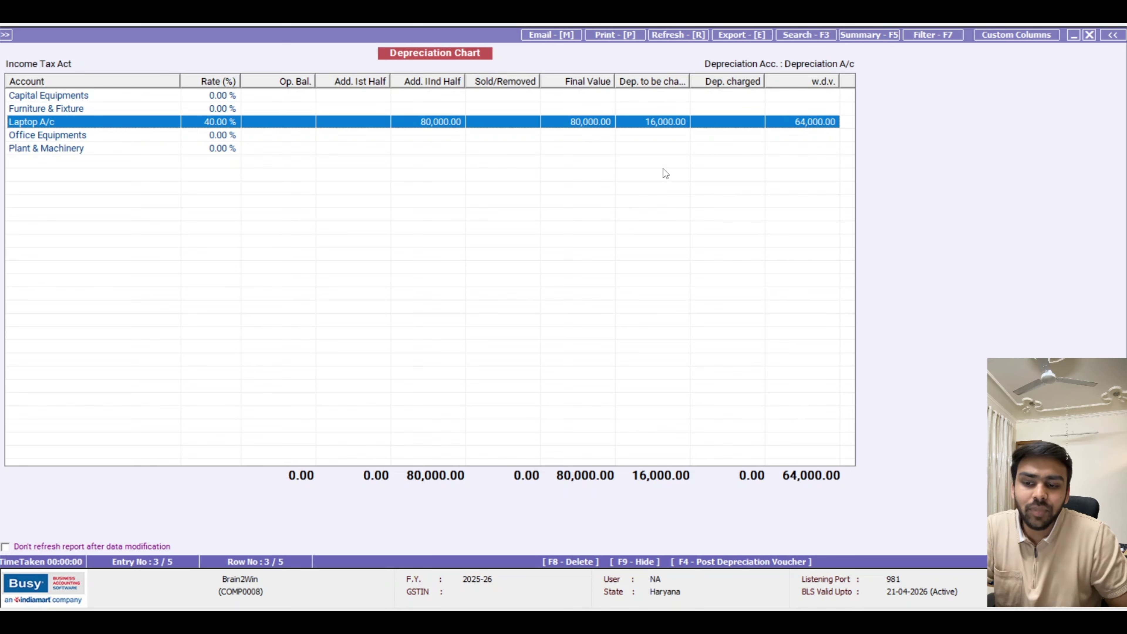
# - Post depreciation vouchers for all accounts in the Main series, dated 31-03-2026, to Depreciation A/c with the narration "Depreciation for the period ending 31-03-2026"
pyautogui.press('F4')
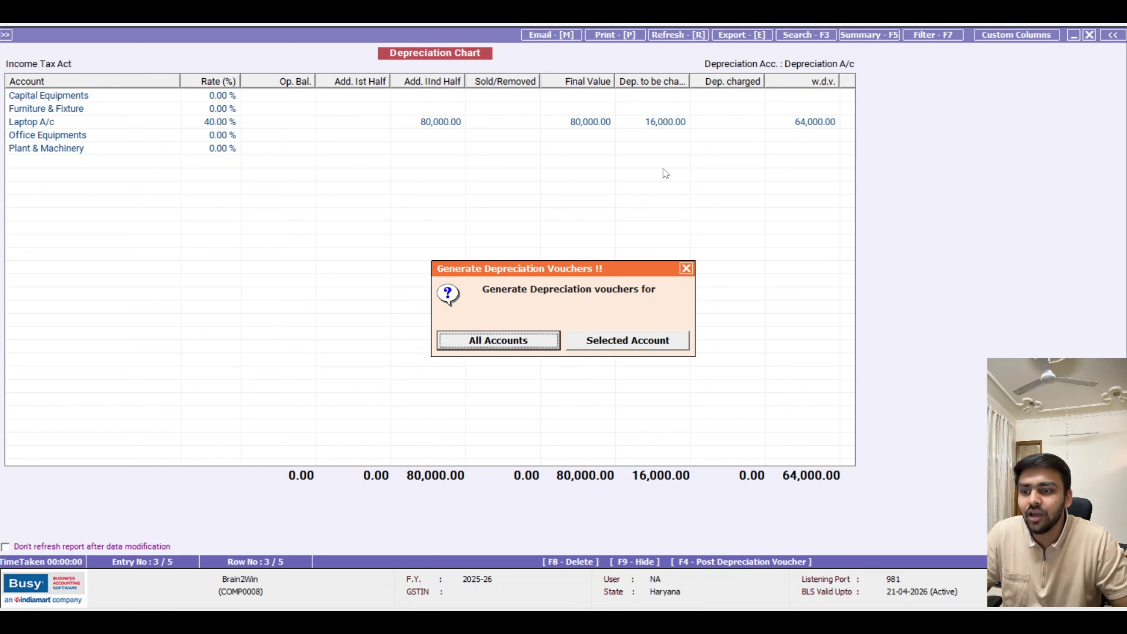
pyautogui.press('Return')
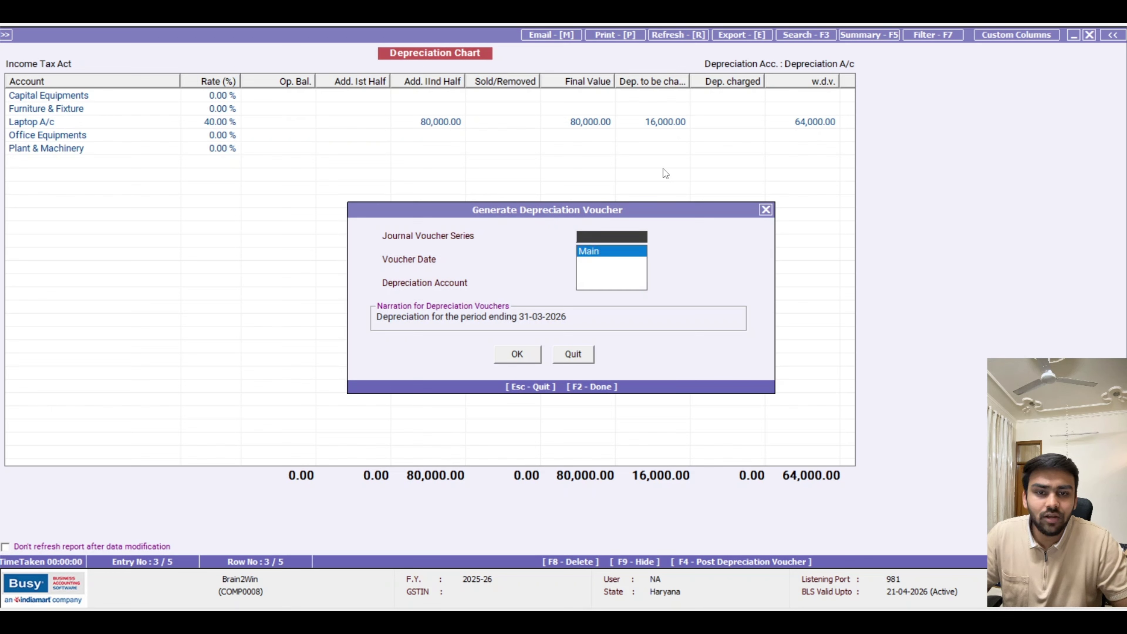
pyautogui.press('Return')
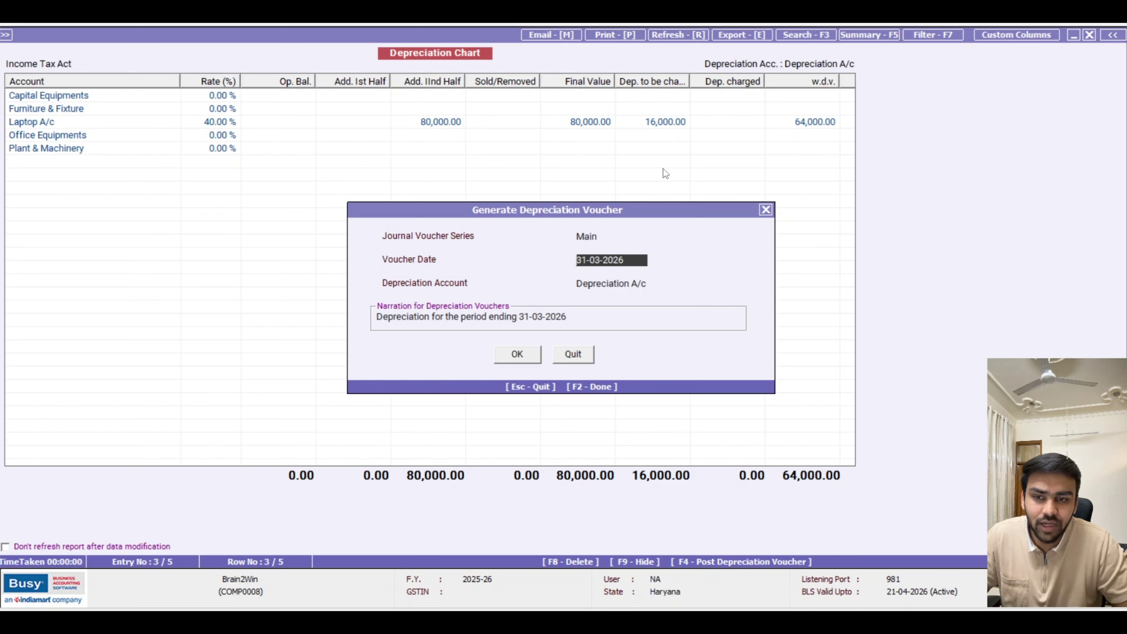
pyautogui.press('Return')
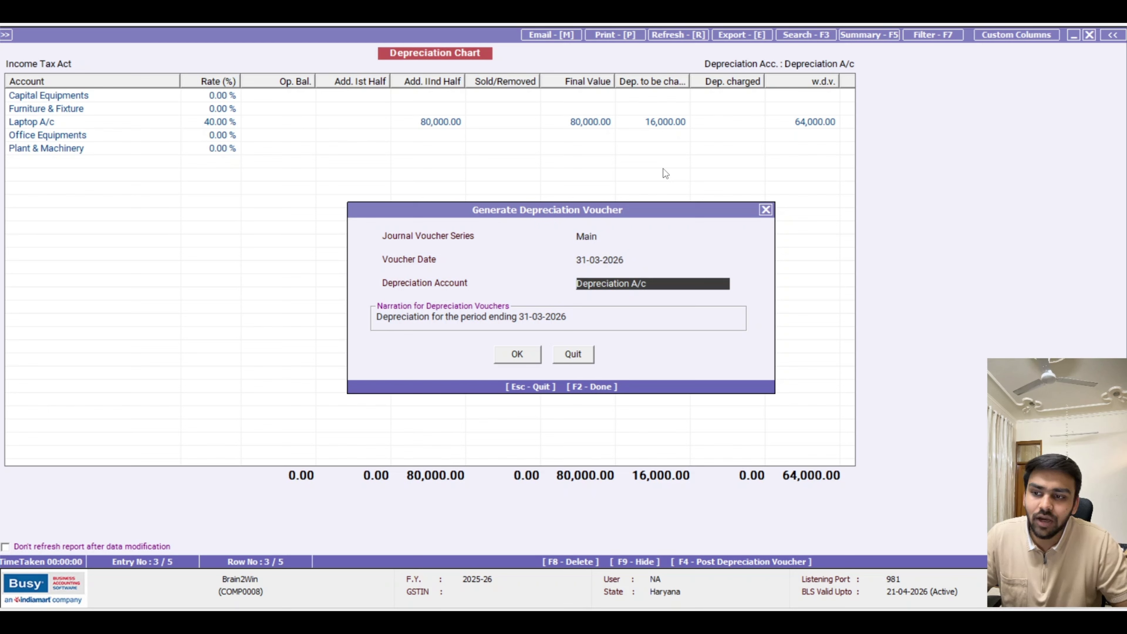
pyautogui.press('Return')
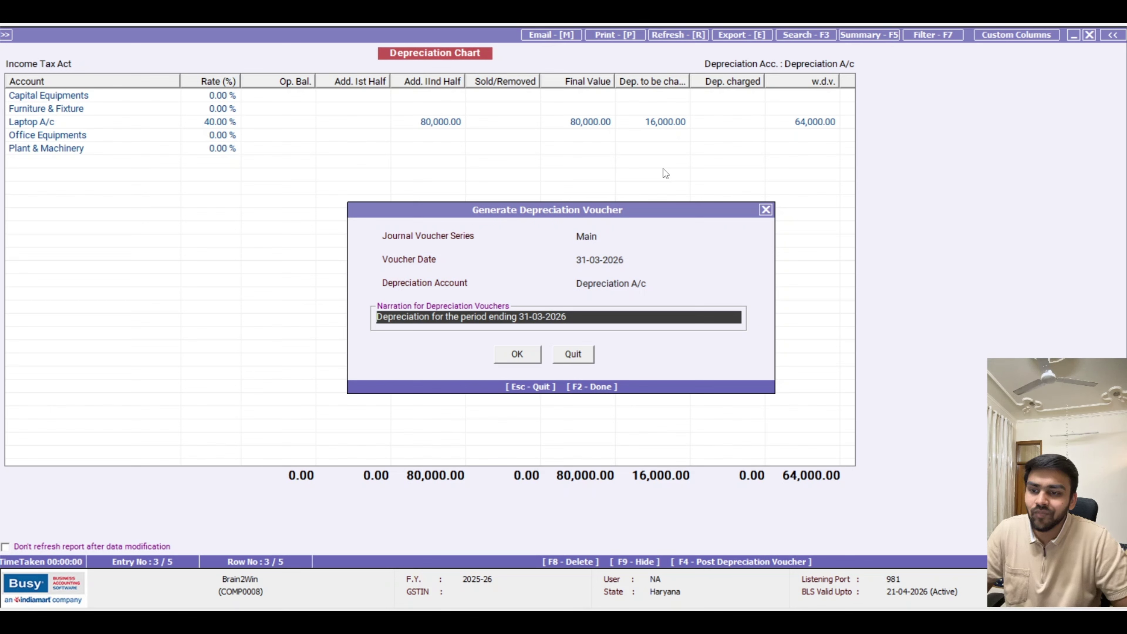
pyautogui.press('Return')
pyautogui.press('Return')
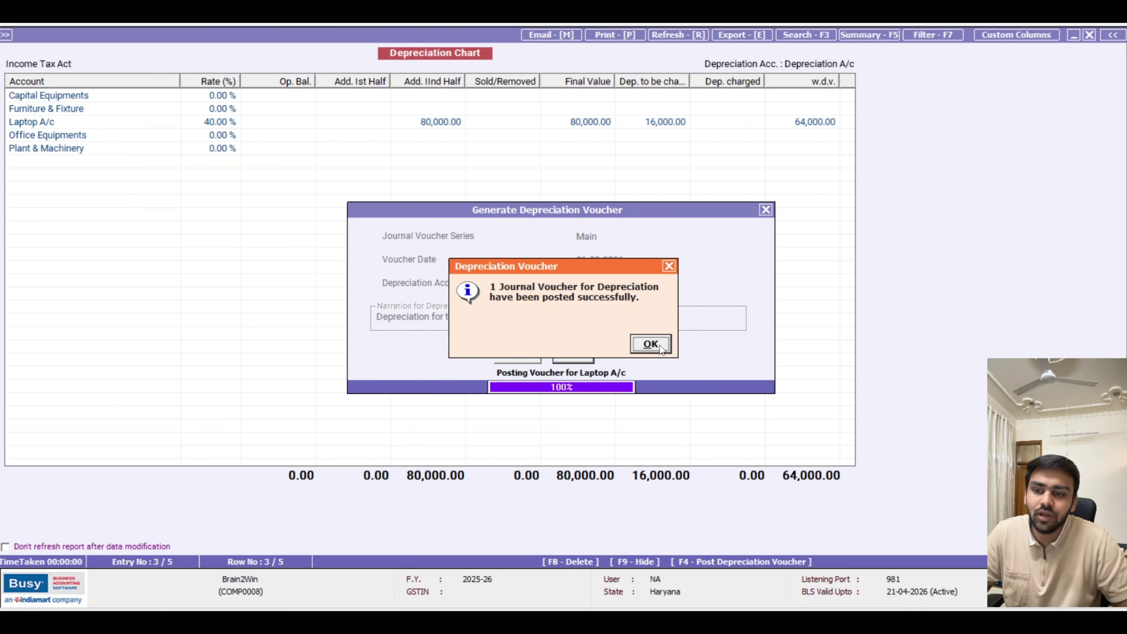
pyautogui.click(650, 344)
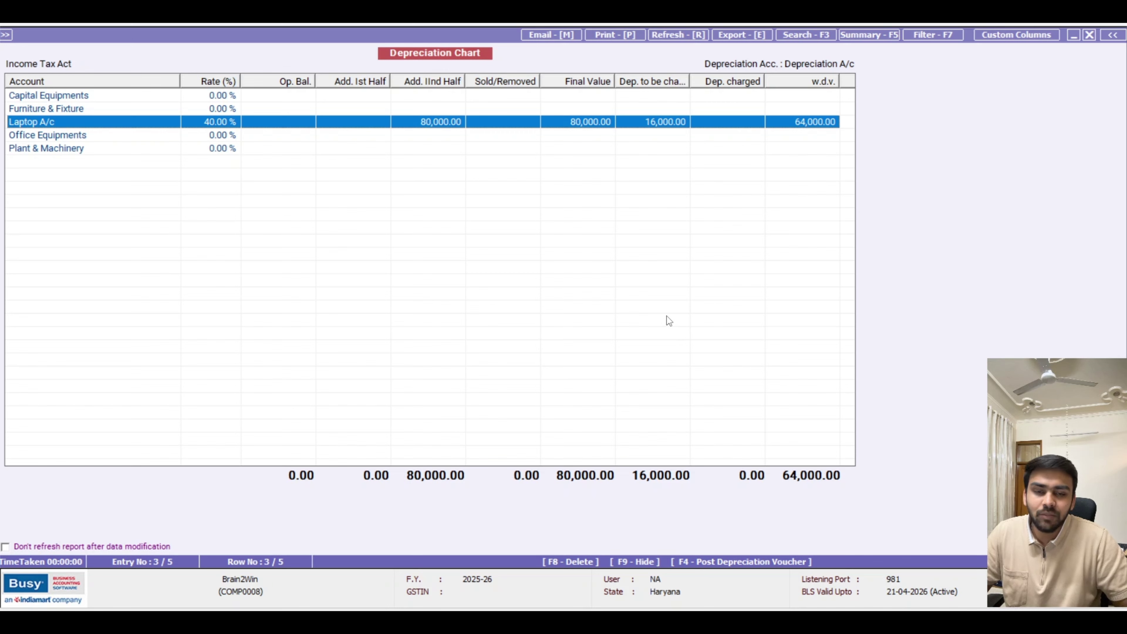
# - Close the depreciation chart and expand the Account Books reports to reach Account Ledger
pyautogui.press('Escape')
pyautogui.press('Escape')
pyautogui.press('Escape')
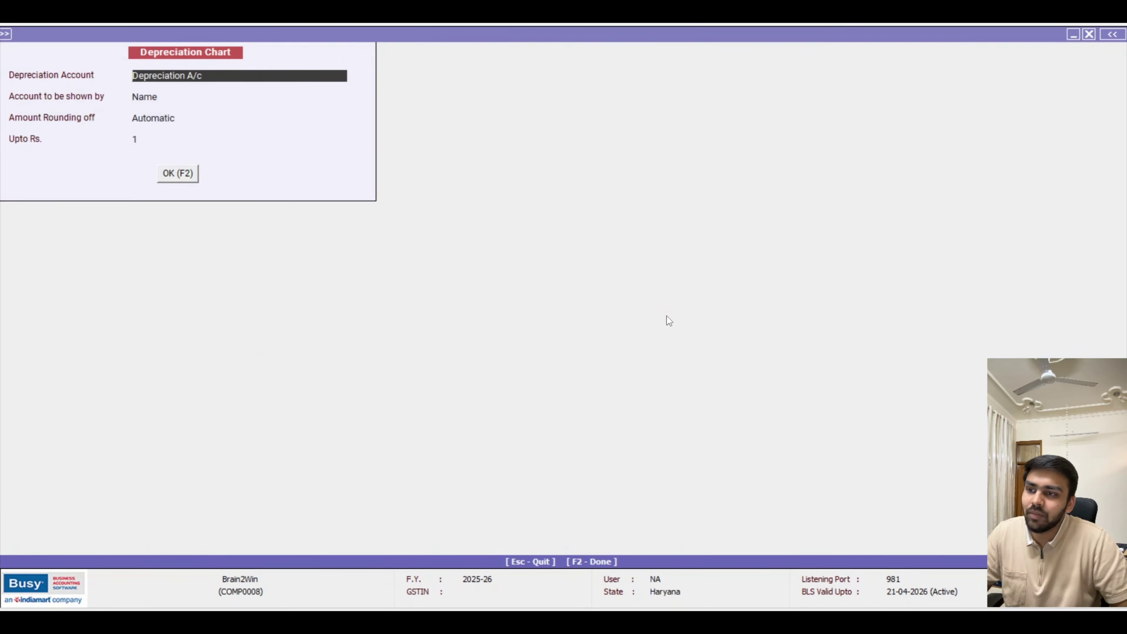
pyautogui.press('Up')
pyautogui.press('Up')
pyautogui.press('Up')
pyautogui.press('Up')
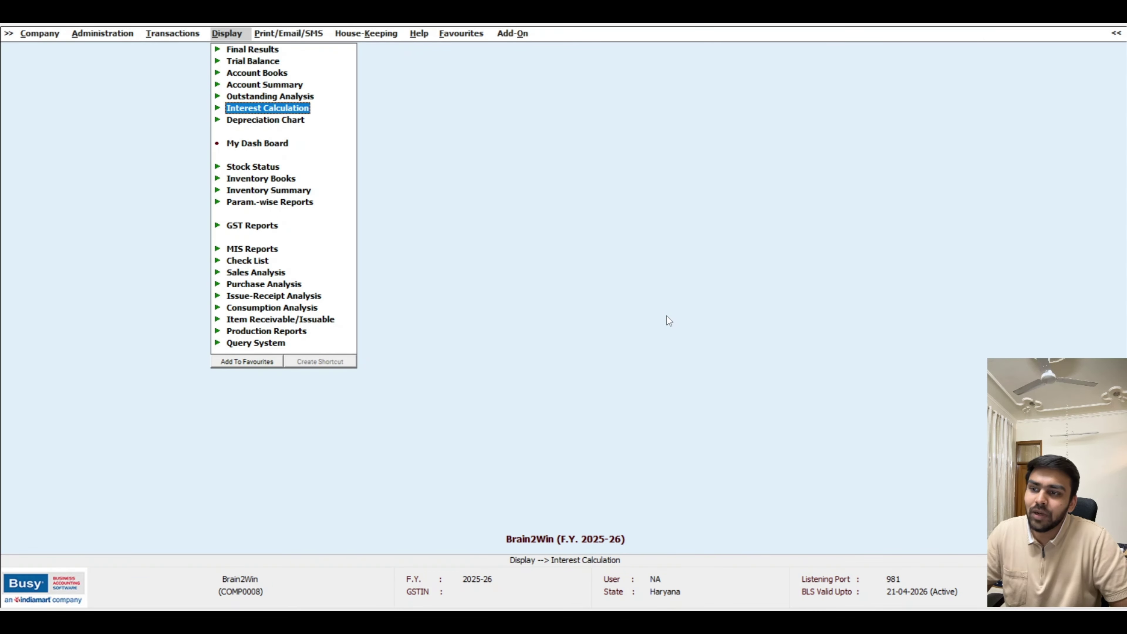
pyautogui.press('Return')
pyautogui.press('Down')
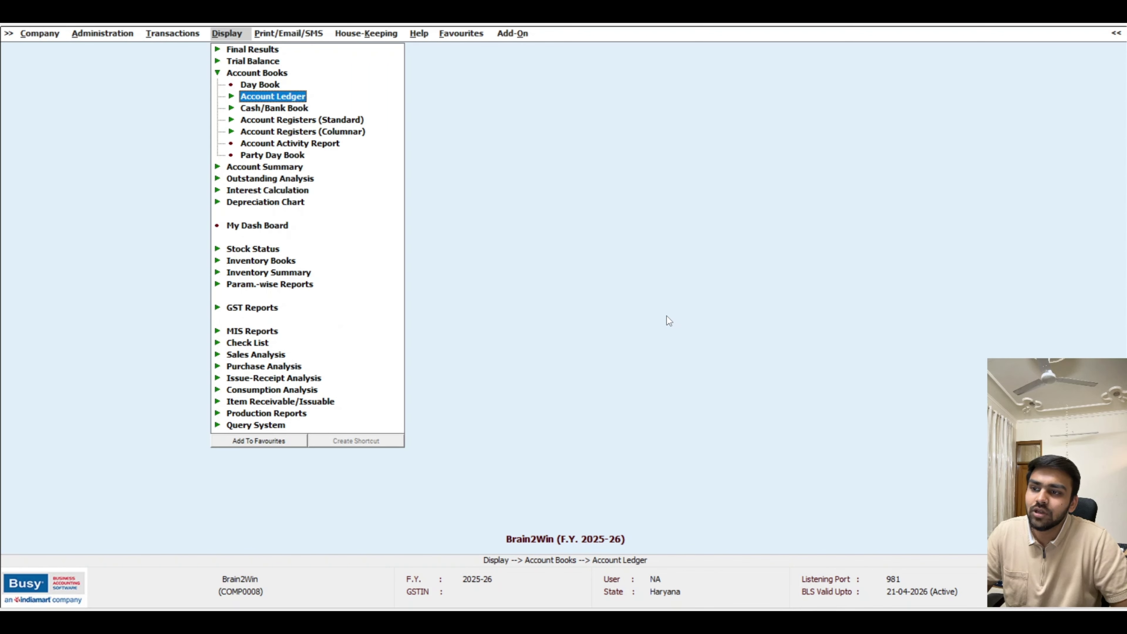
# - Display the account-wise ledger of Laptop A/c in Standard format for one account, from 01-04-2025 to 31-03-2026
pyautogui.press('Return')
pyautogui.press('Down')
pyautogui.press('Return')
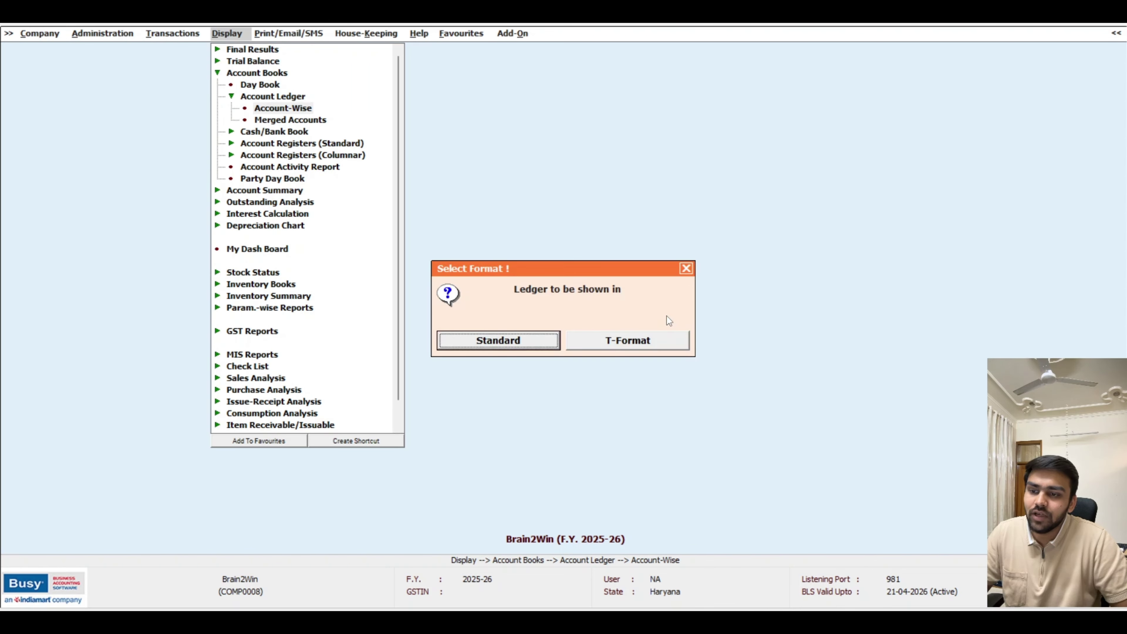
pyautogui.press('Return')
pyautogui.press('Escape')
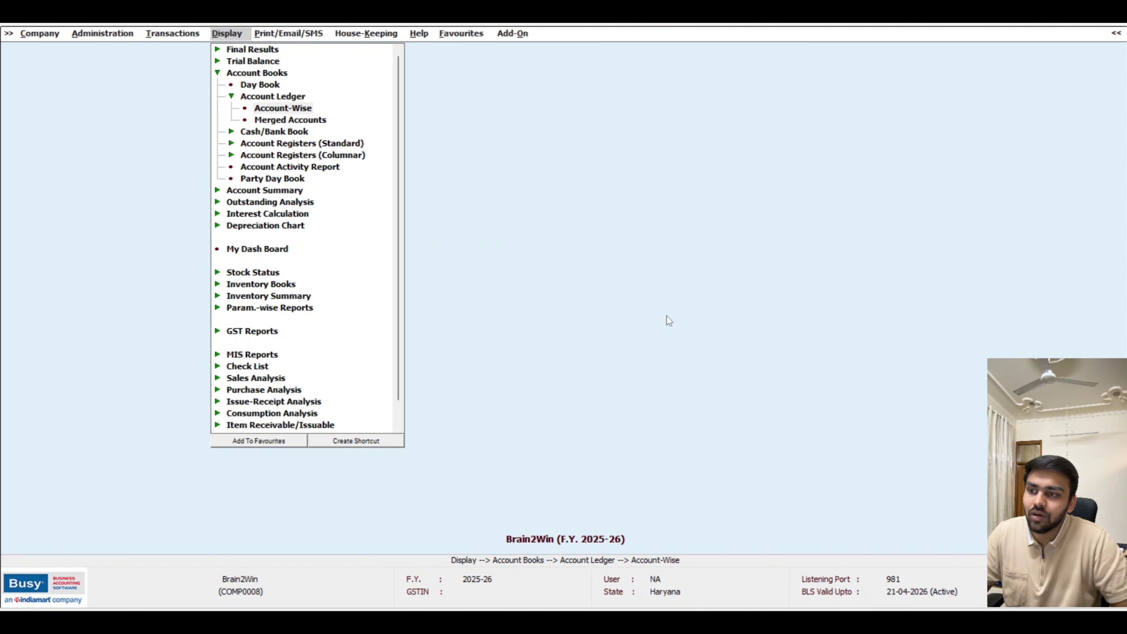
pyautogui.press('Return')
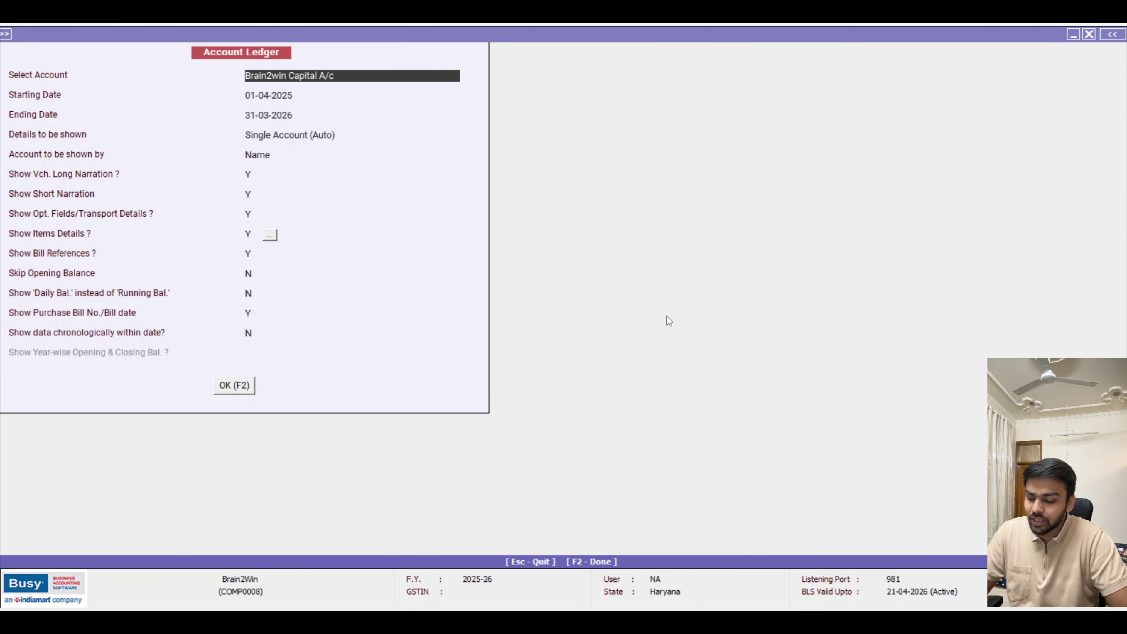
pyautogui.write('lap')
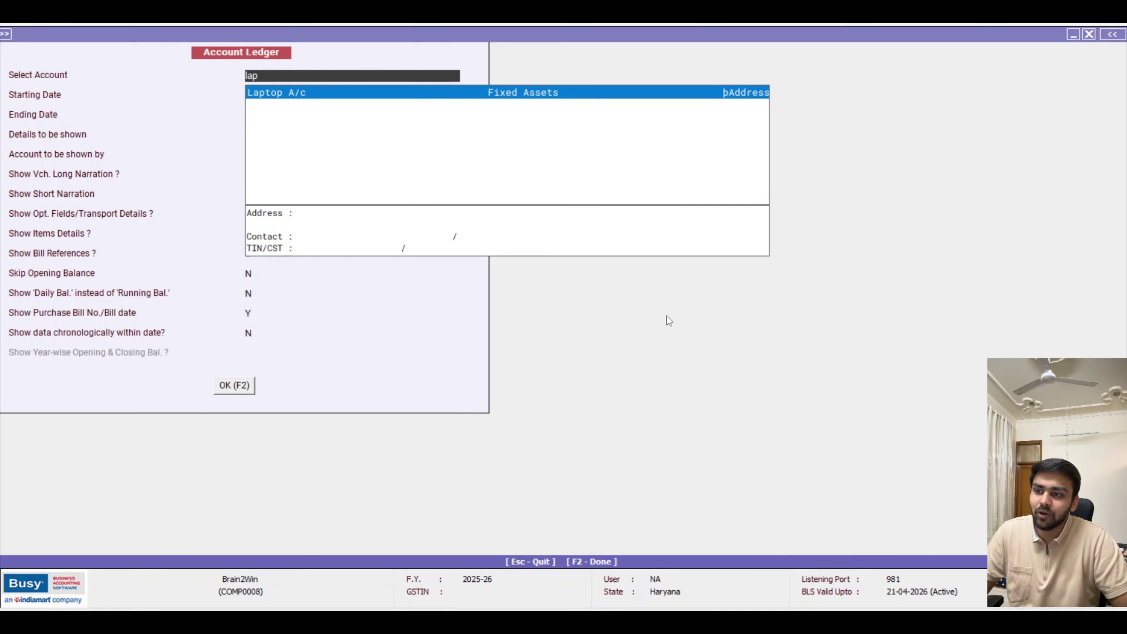
pyautogui.press('Return')
pyautogui.press('F2')
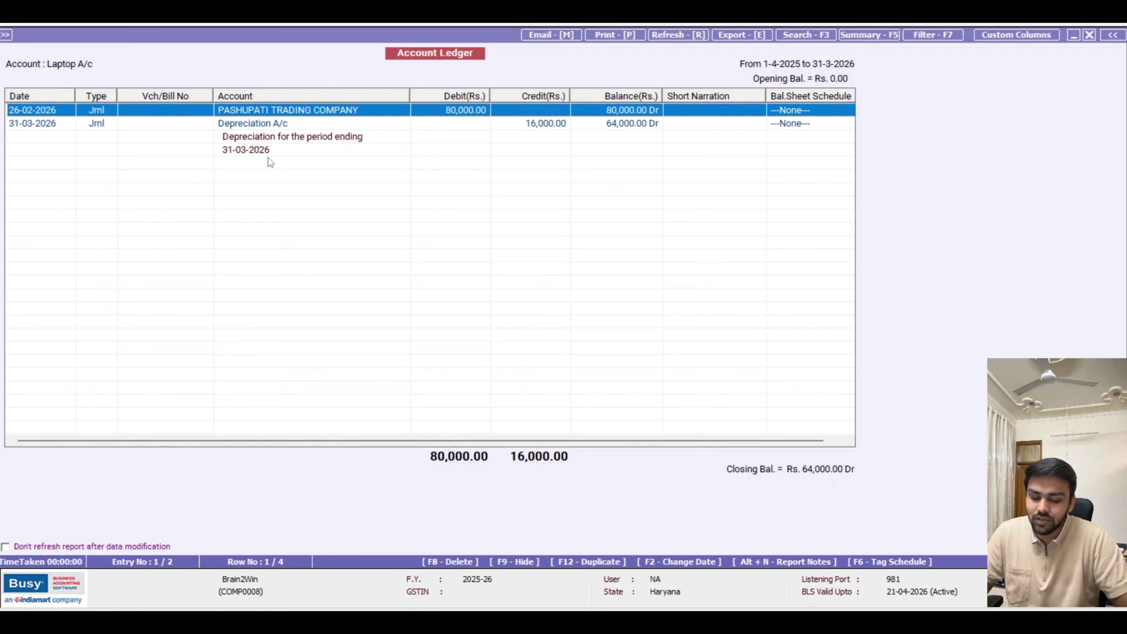
# - Close the laptop ledger and display the Horizontal (Standard) Profit & Loss A/c for the period ending 31-03-2026
pyautogui.press('Escape')
pyautogui.press('Escape')
pyautogui.press('Escape')
pyautogui.press('Escape')
pyautogui.press('Escape')
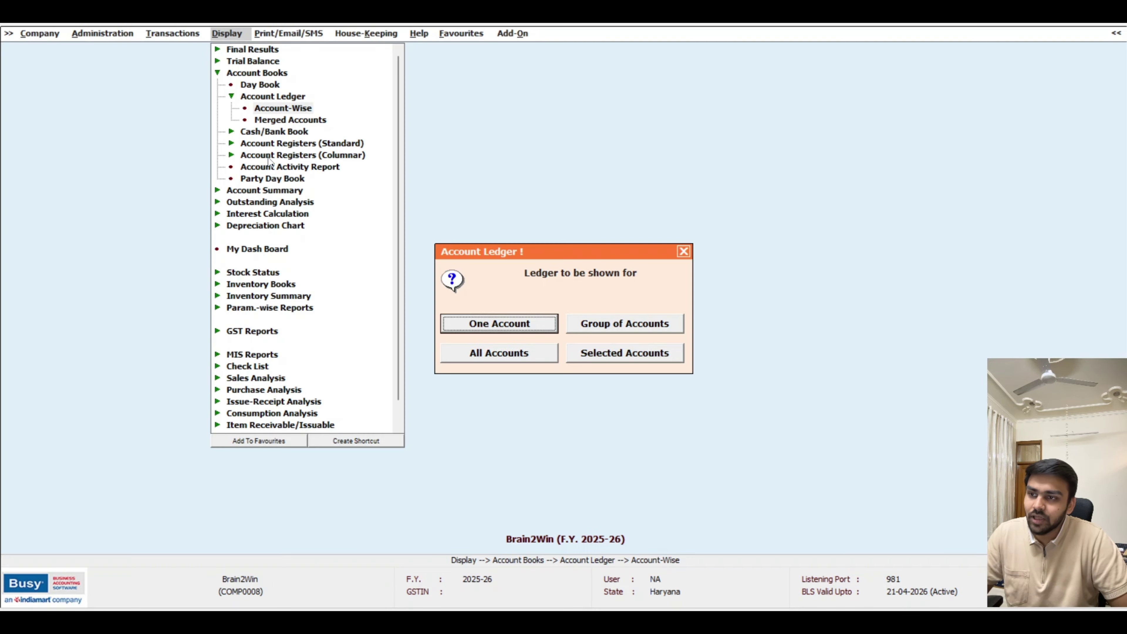
pyautogui.press('Up')
pyautogui.press('Up')
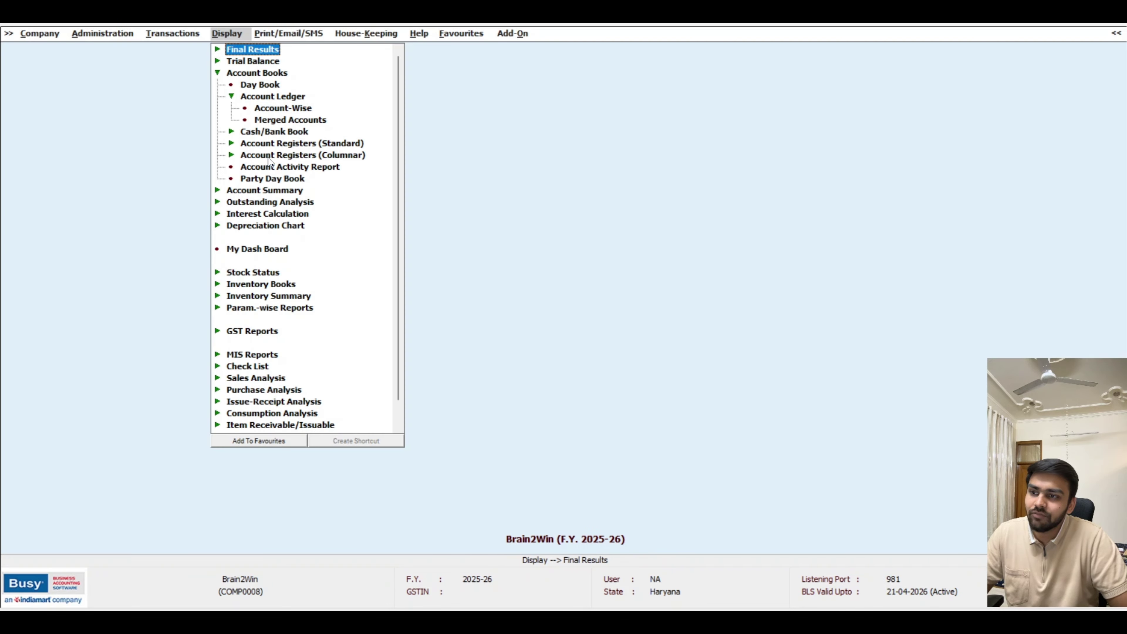
pyautogui.press('Return')
pyautogui.press('Down')
pyautogui.press('Return')
pyautogui.press('Return')
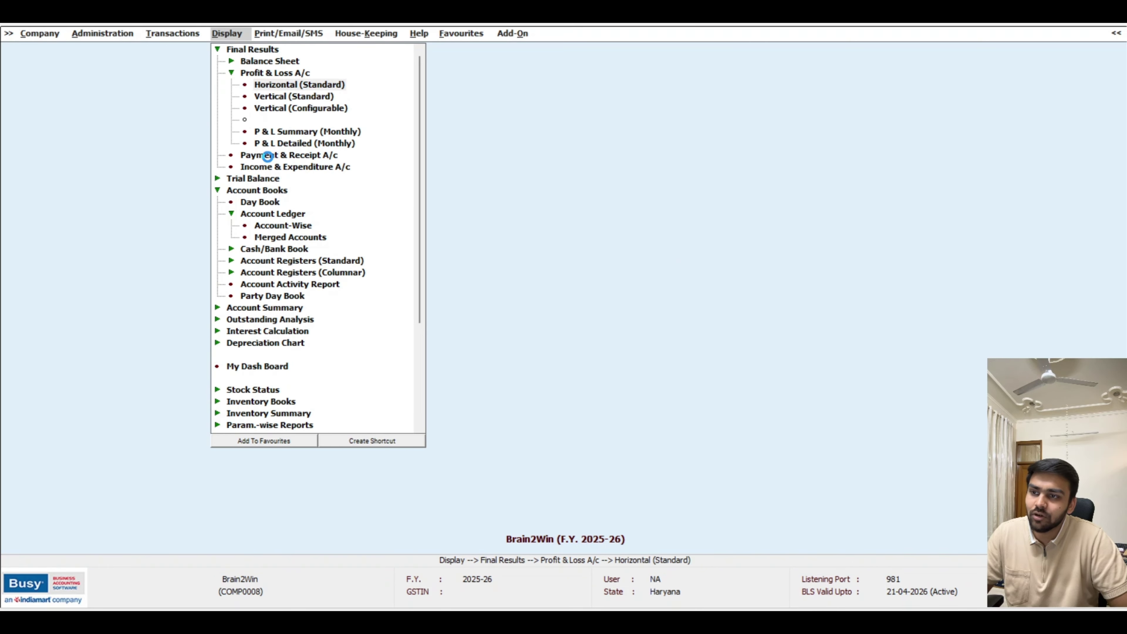
pyautogui.press('F2')
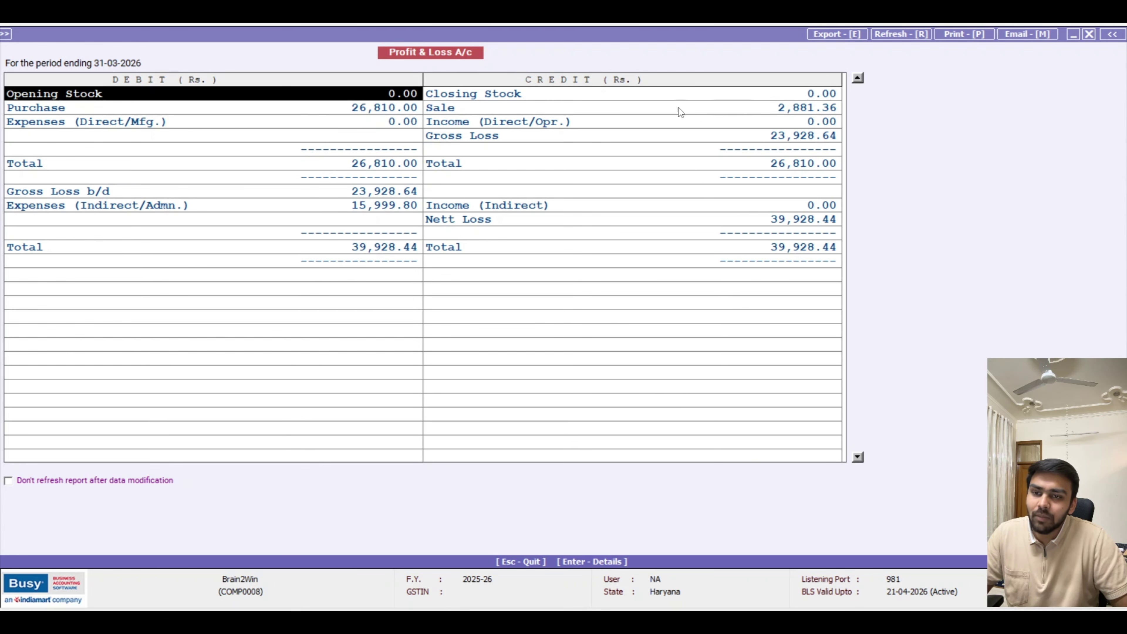
# - Regenerate the Profit & Loss A/c with Show Second Level Group Details set to Y
pyautogui.press('Escape')
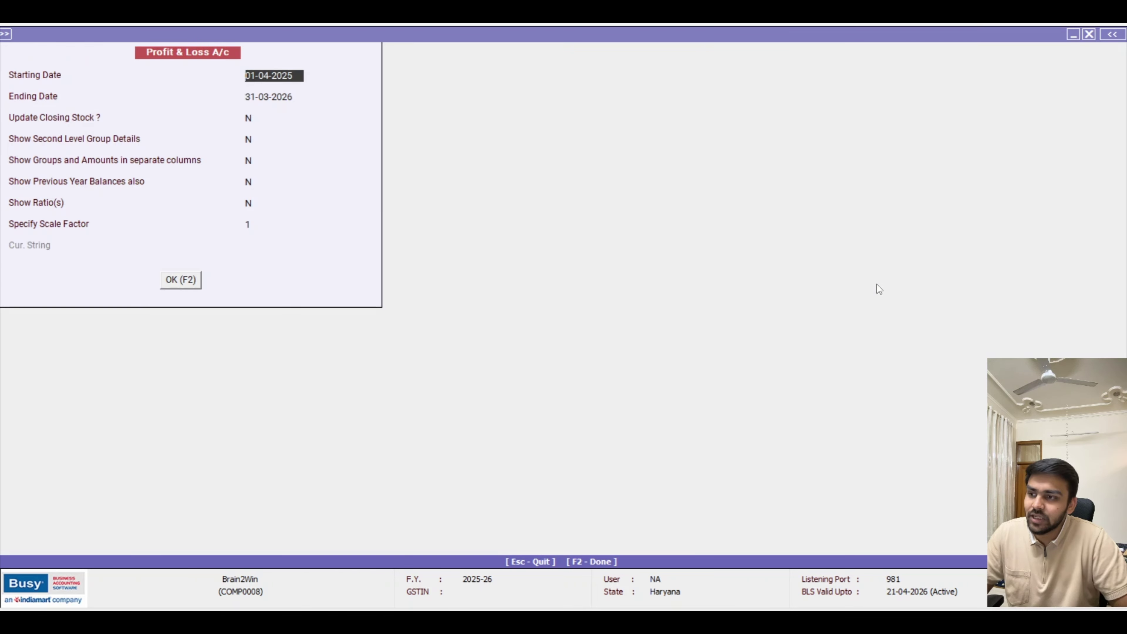
pyautogui.press('Return')
pyautogui.press('Return')
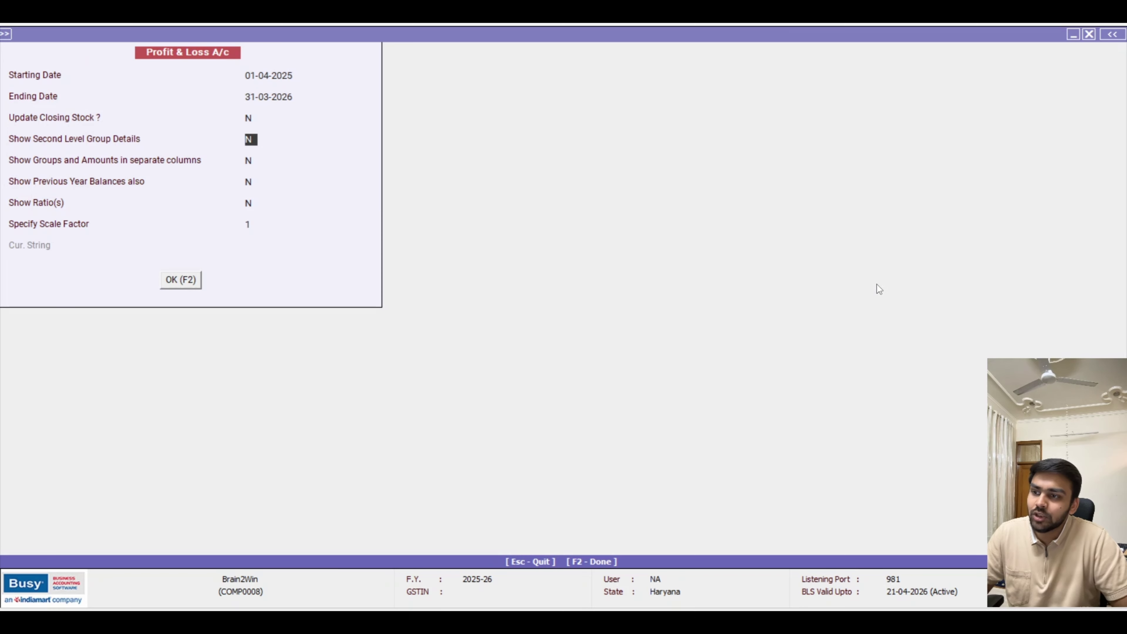
pyautogui.write('y')
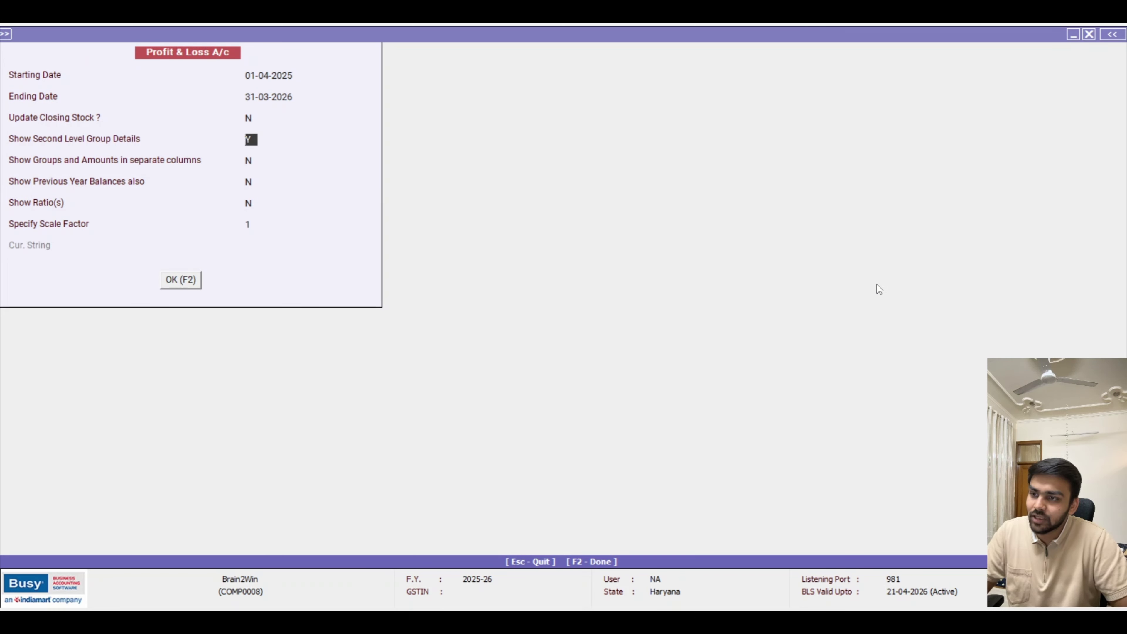
pyautogui.press('Return')
pyautogui.press('Return')
pyautogui.press('Return')
pyautogui.press('Return')
pyautogui.press('Return')
pyautogui.press('Return')
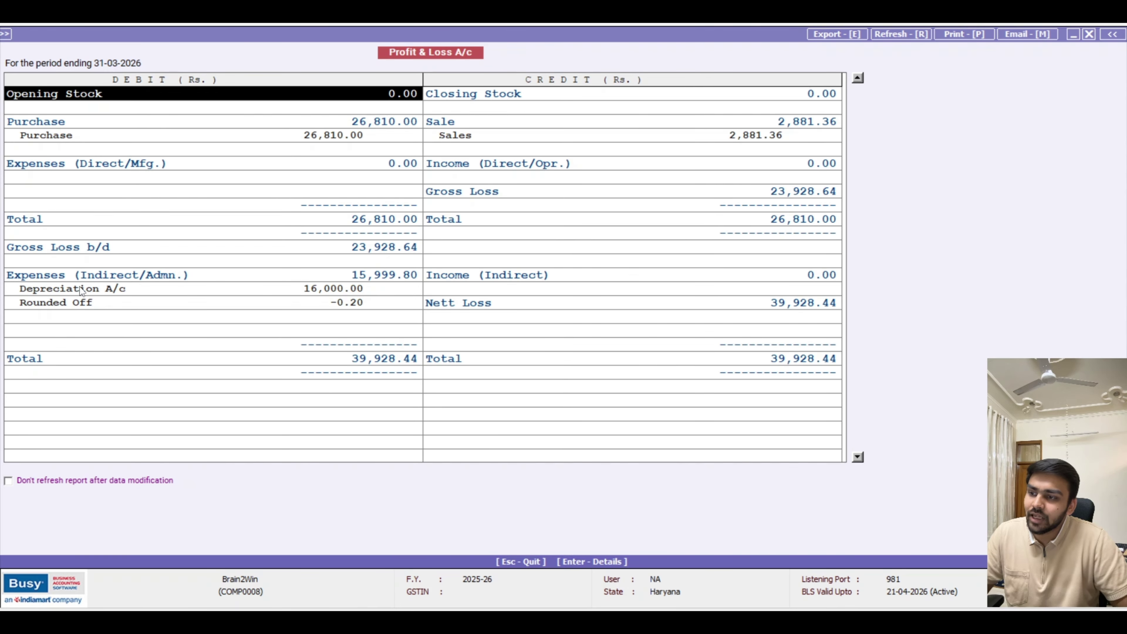
# - Drill down from Depreciation A/c in the Profit & Loss A/c to its March 2026 ledger, and close it after checking the entry
pyautogui.doubleClick(344, 290)
pyautogui.doubleClick(364, 254)
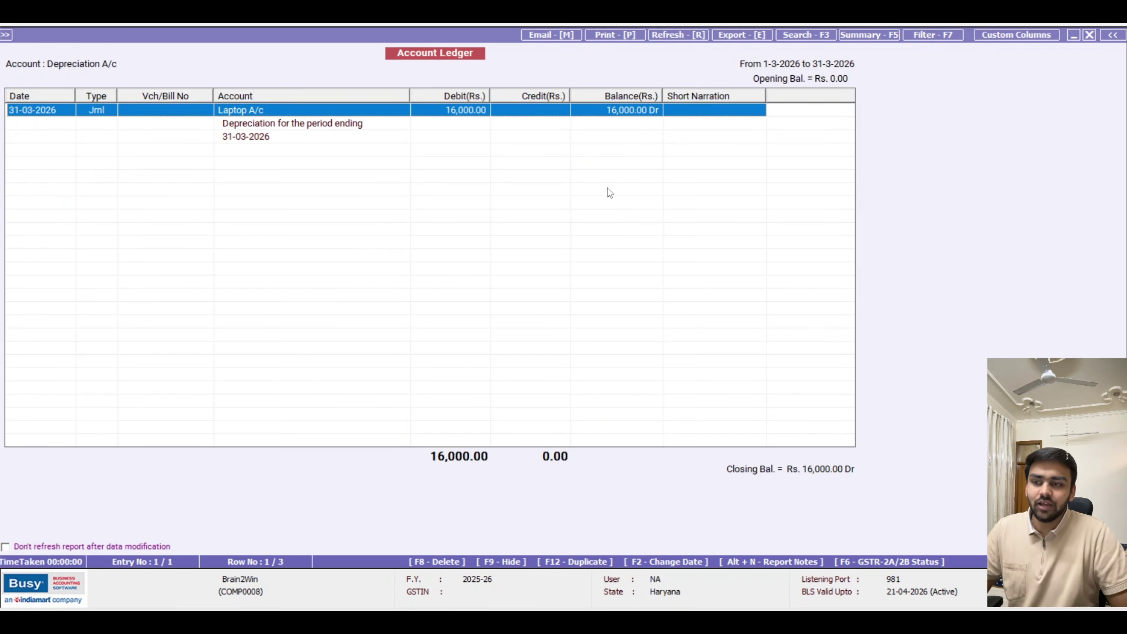
pyautogui.press('Escape')
pyautogui.press('Escape')
# - Display the Balance Sheet for 01-04-2025 to 31-03-2026 with second level group details, and close it after review
pyautogui.press('Escape')
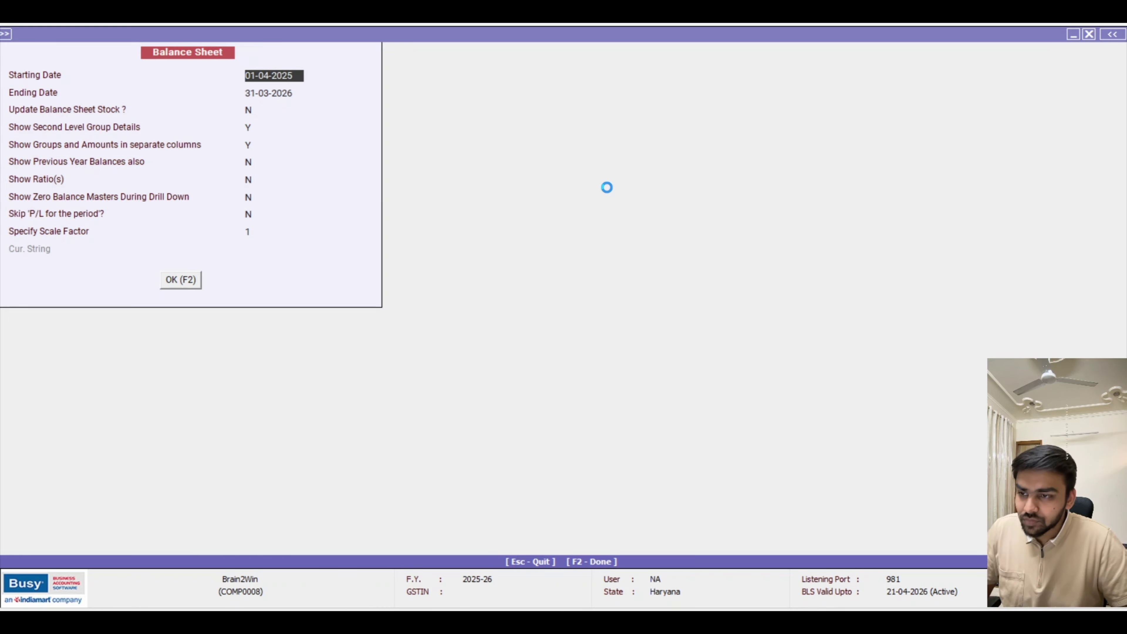
pyautogui.press('F2')
pyautogui.press('Right')
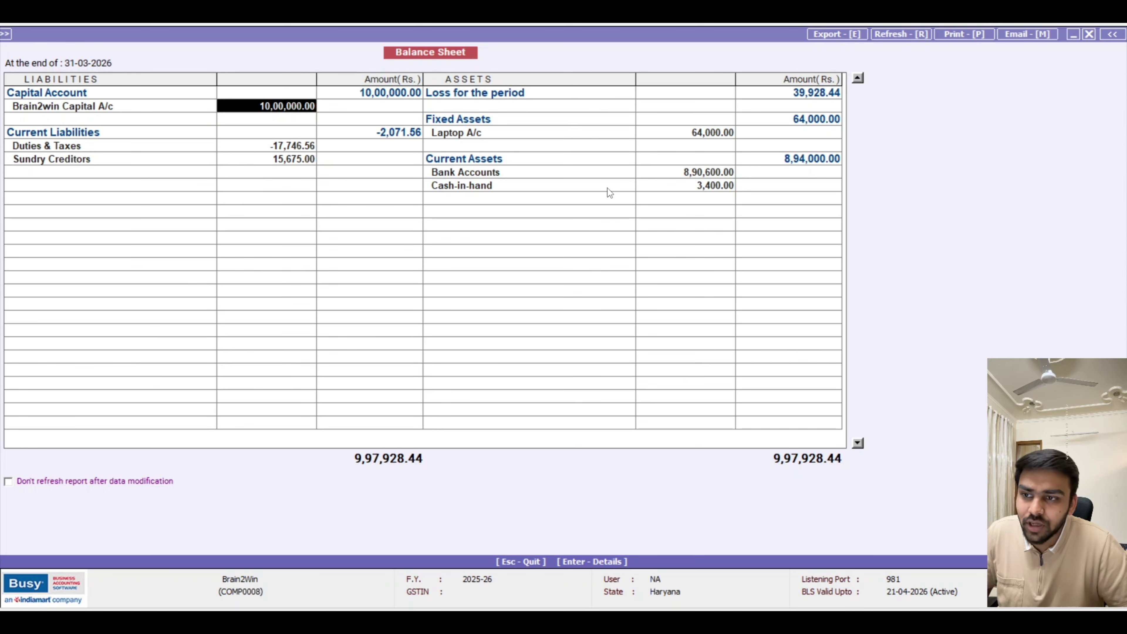
pyautogui.press('Escape')
pyautogui.press('Escape')
pyautogui.press('Escape')
pyautogui.press('Escape')
pyautogui.press('Escape')
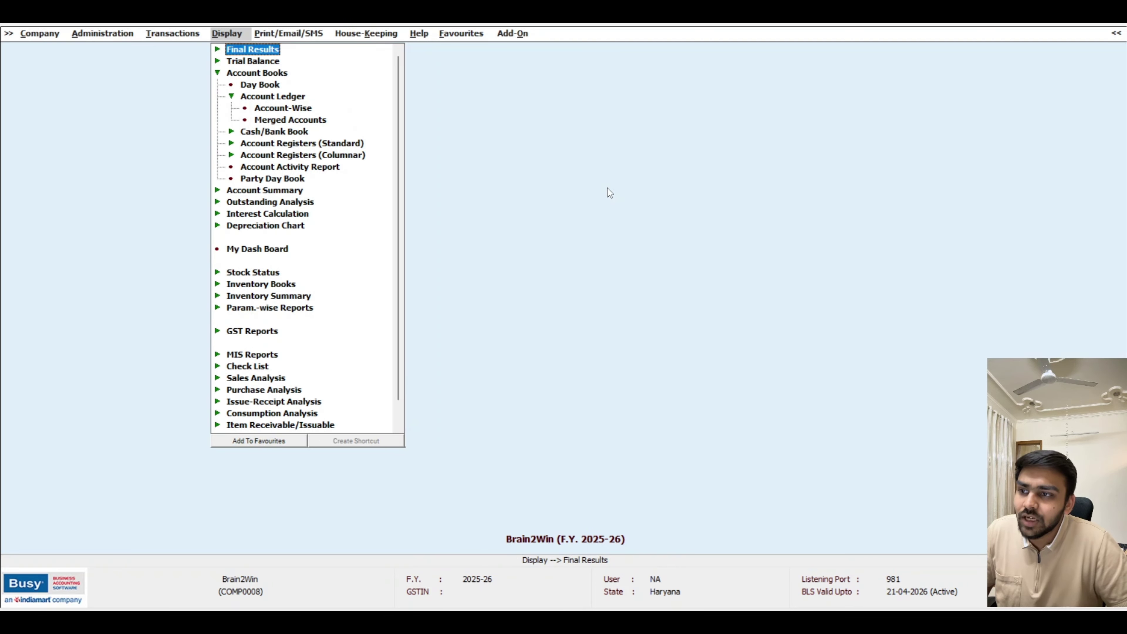
# - Start a Product Basis Interest Calculation for one account
pyautogui.press('Left')
pyautogui.press('Left')
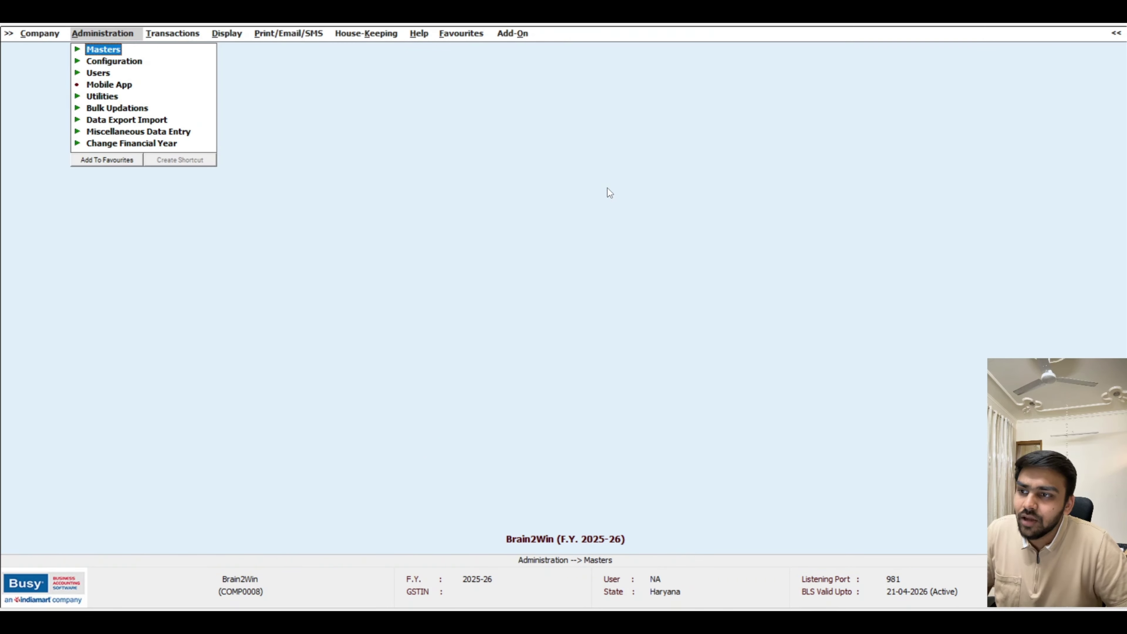
pyautogui.press('Right')
pyautogui.press('Right')
pyautogui.press('Down')
pyautogui.press('Down')
pyautogui.press('Down')
pyautogui.press('Down')
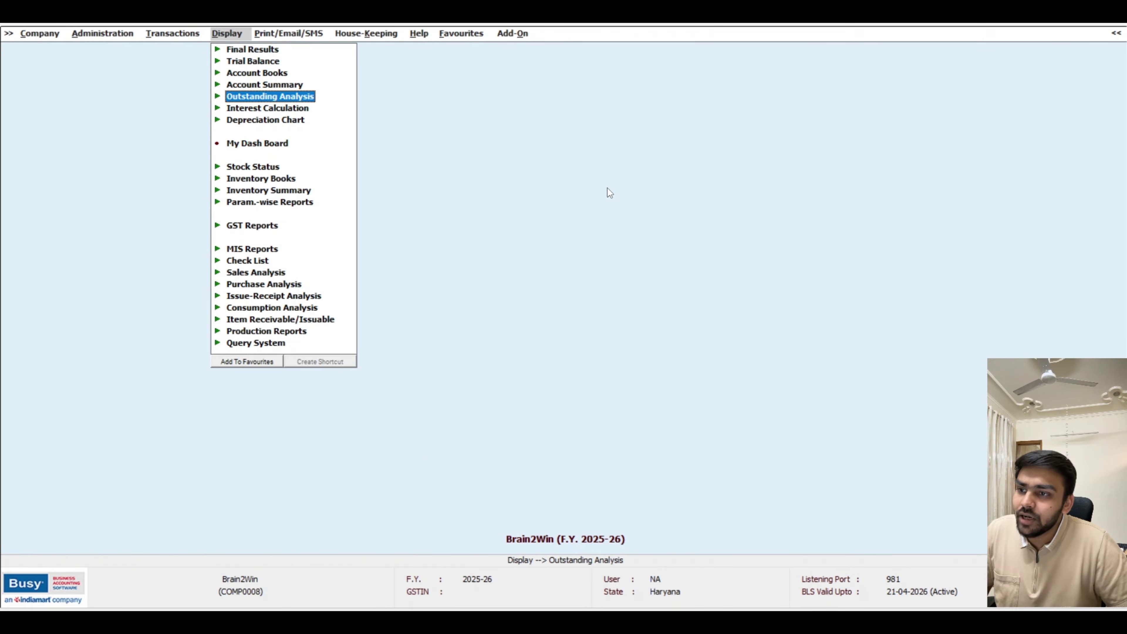
pyautogui.press('Down')
pyautogui.press('Return')
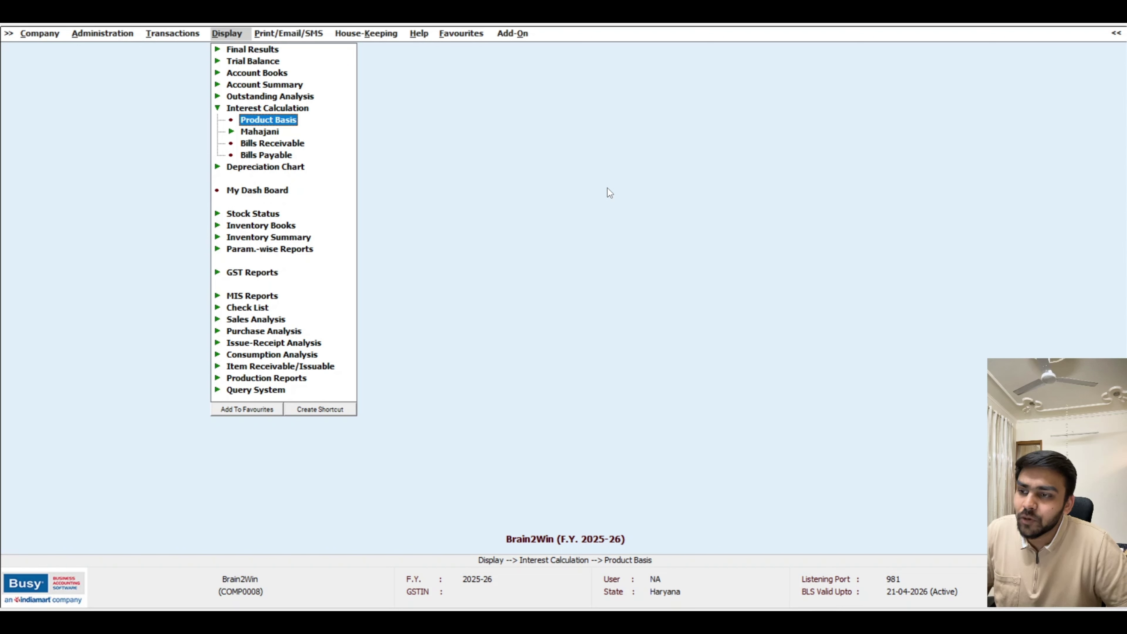
pyautogui.press('Return')
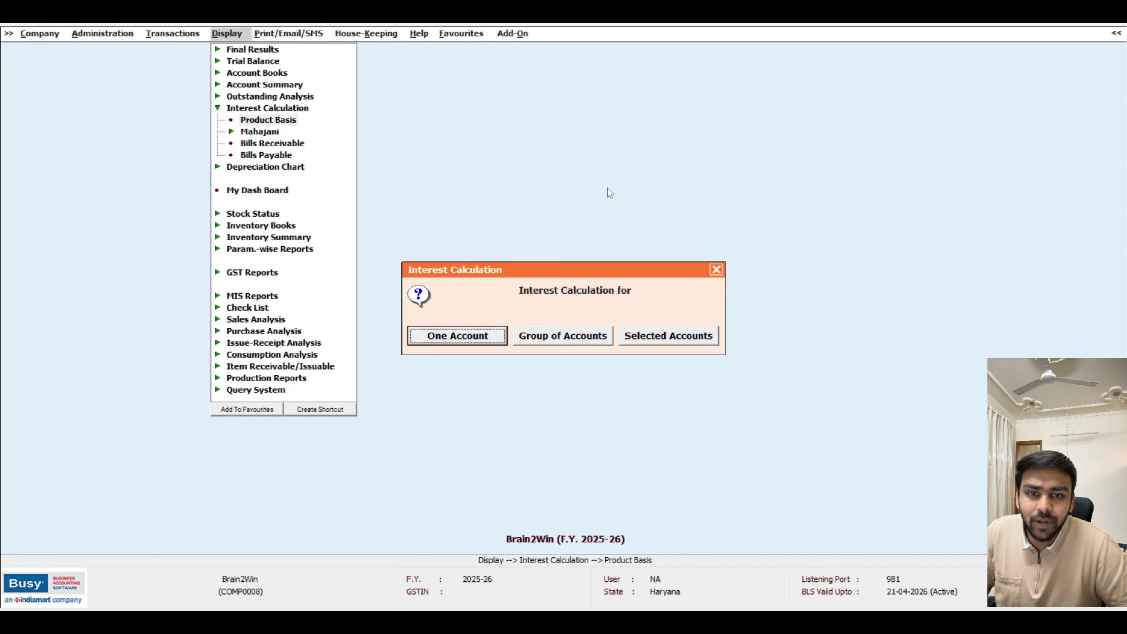
pyautogui.press('Return')
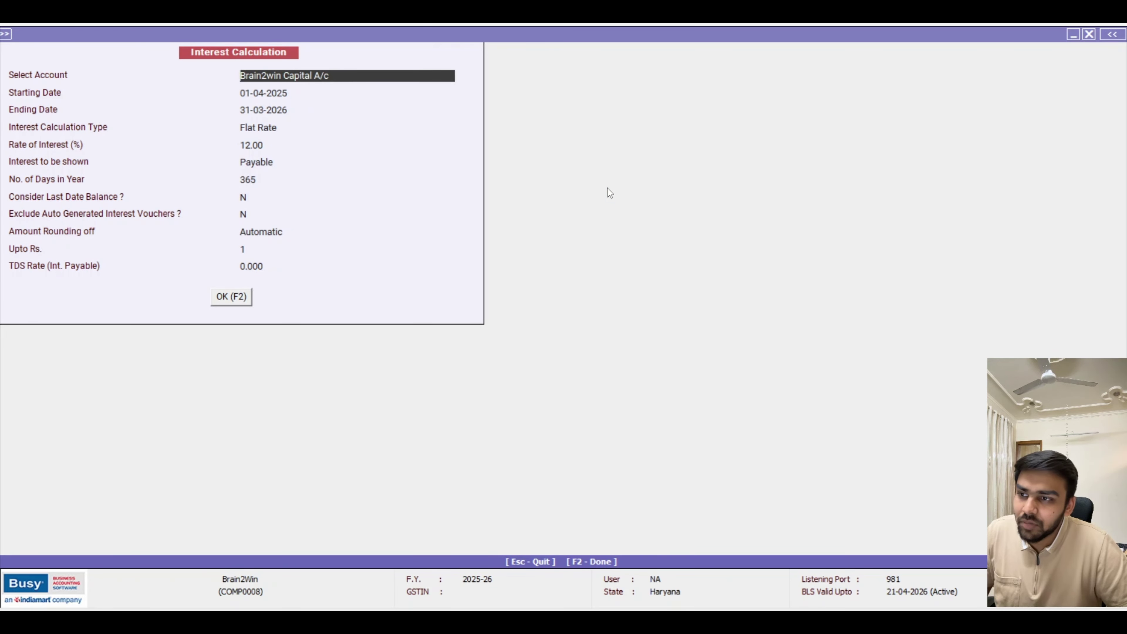
# - Set the interest calculation for Brain2win Capital A/c from 01-04-2025 to 31-03-2026 with the Flat Rate type
pyautogui.press('Return')
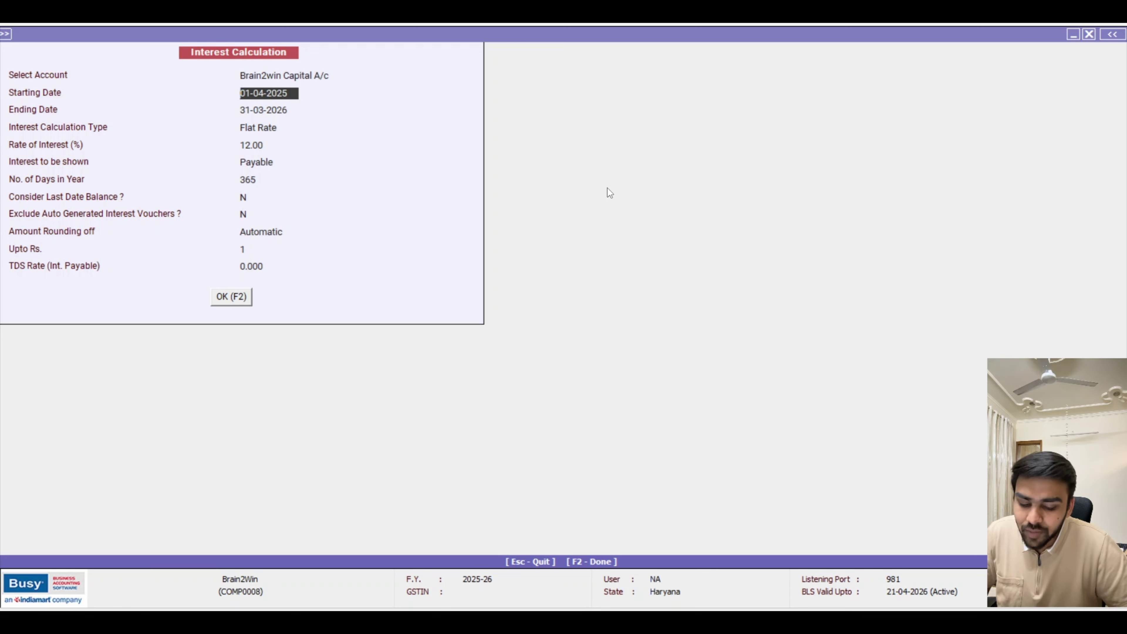
pyautogui.press('Return')
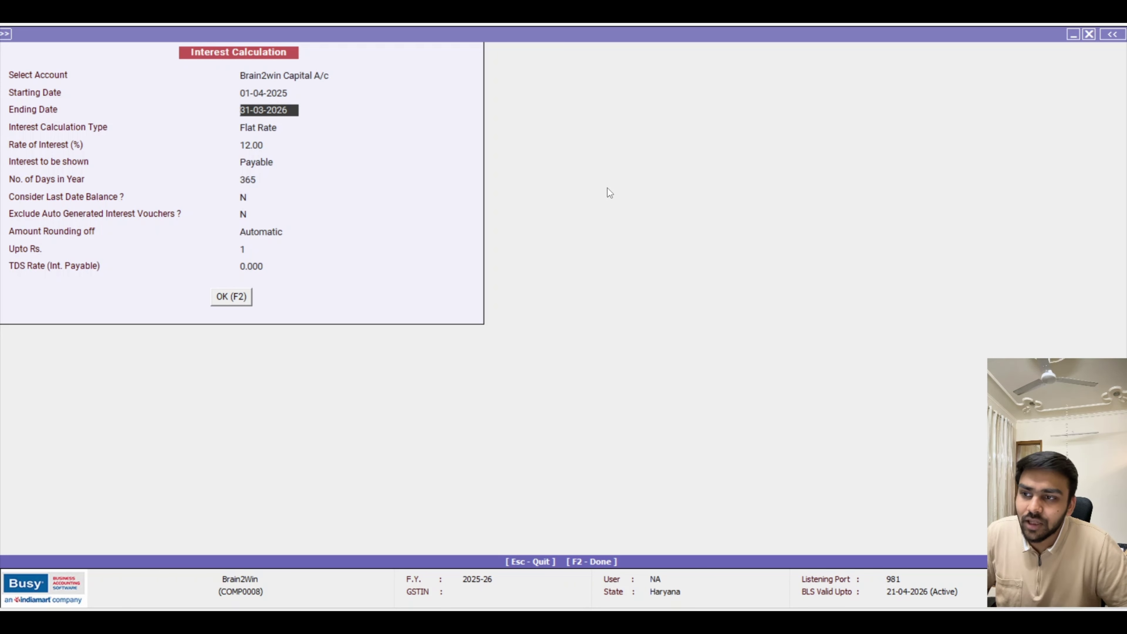
pyautogui.press('Return')
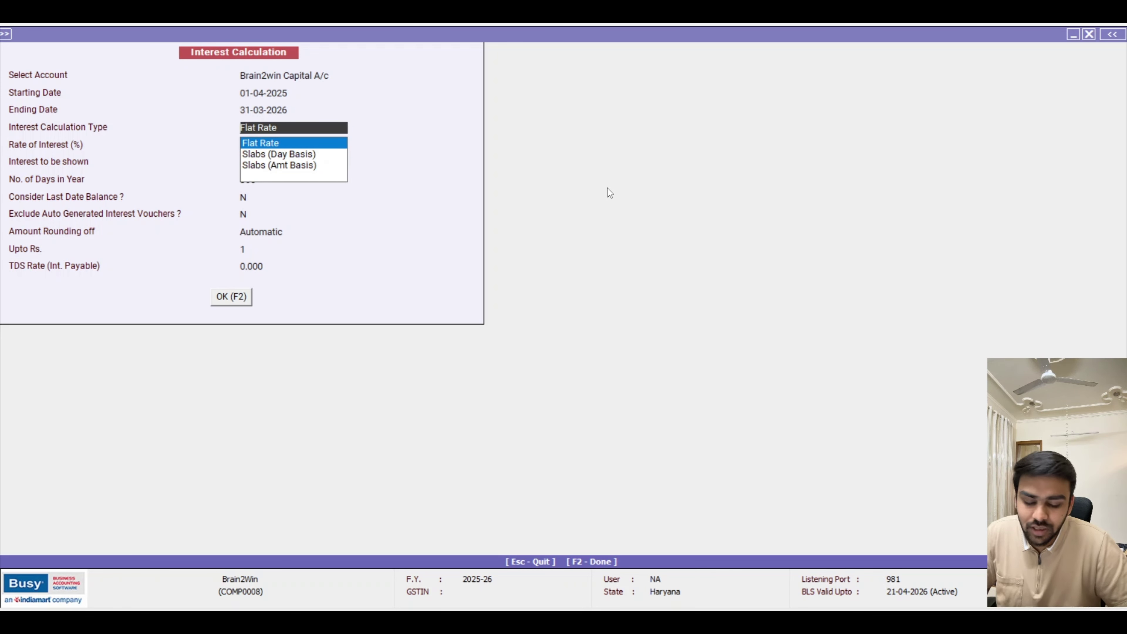
pyautogui.press('Down')
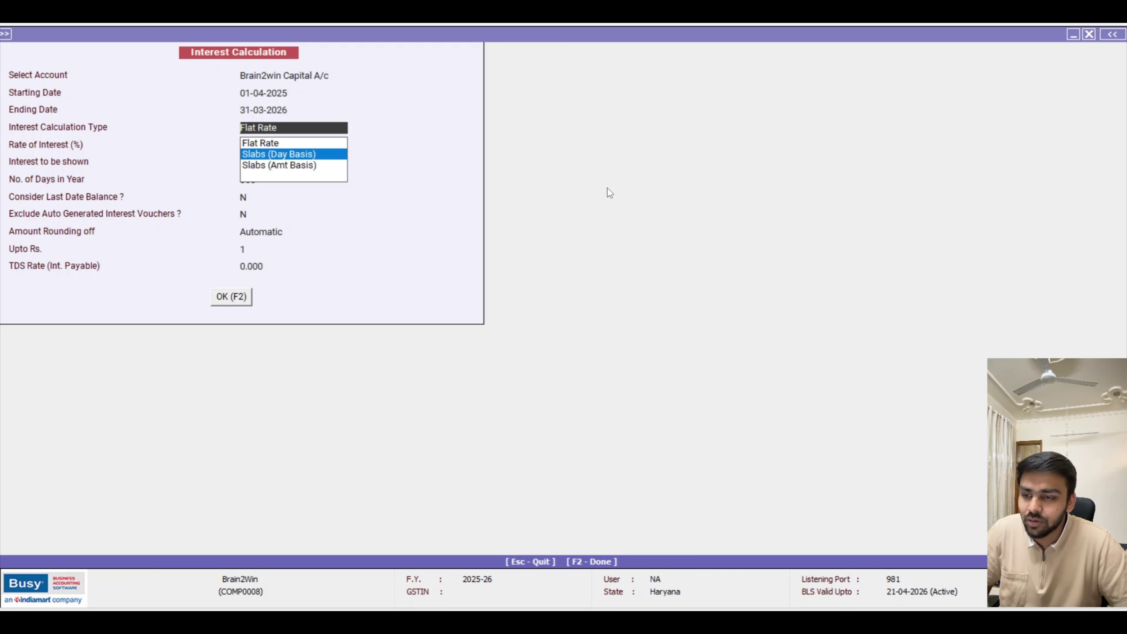
pyautogui.press('Up')
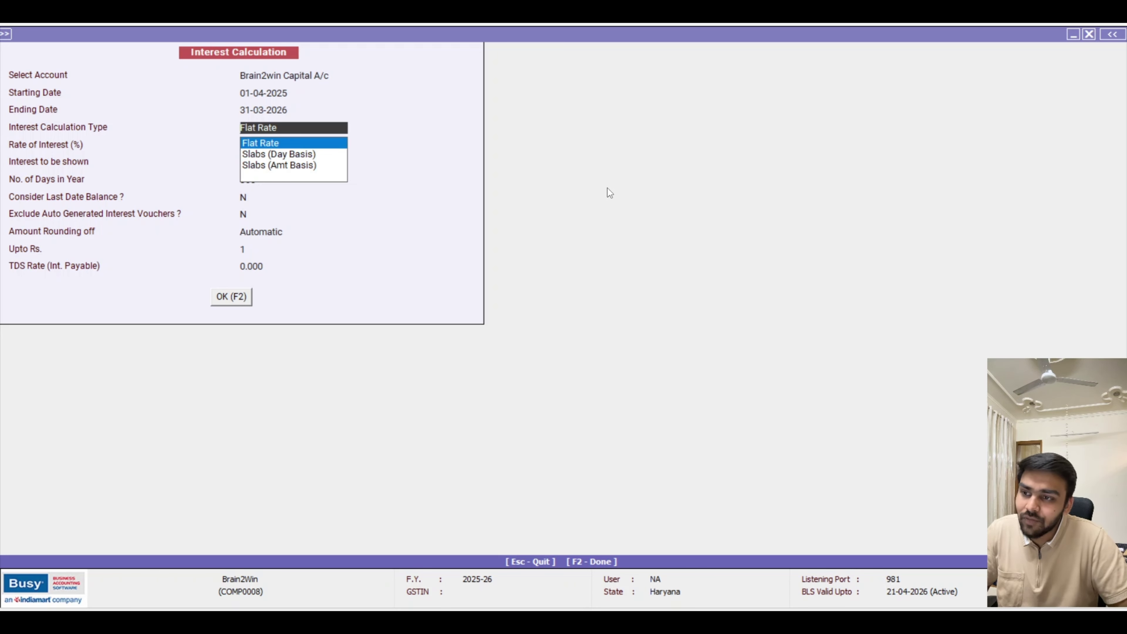
pyautogui.press('Return')
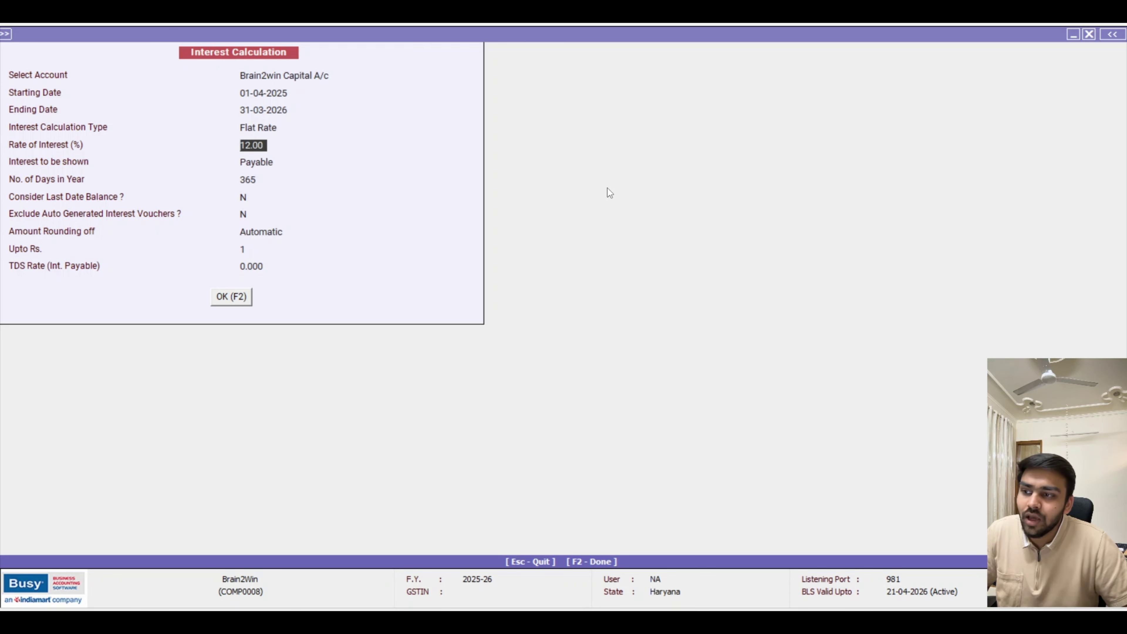
# - Generate the interest report at 12% with Payable interest, 365 days in the year, automatic rounding up to Rs. 1 and zero TDS
pyautogui.press('Return')
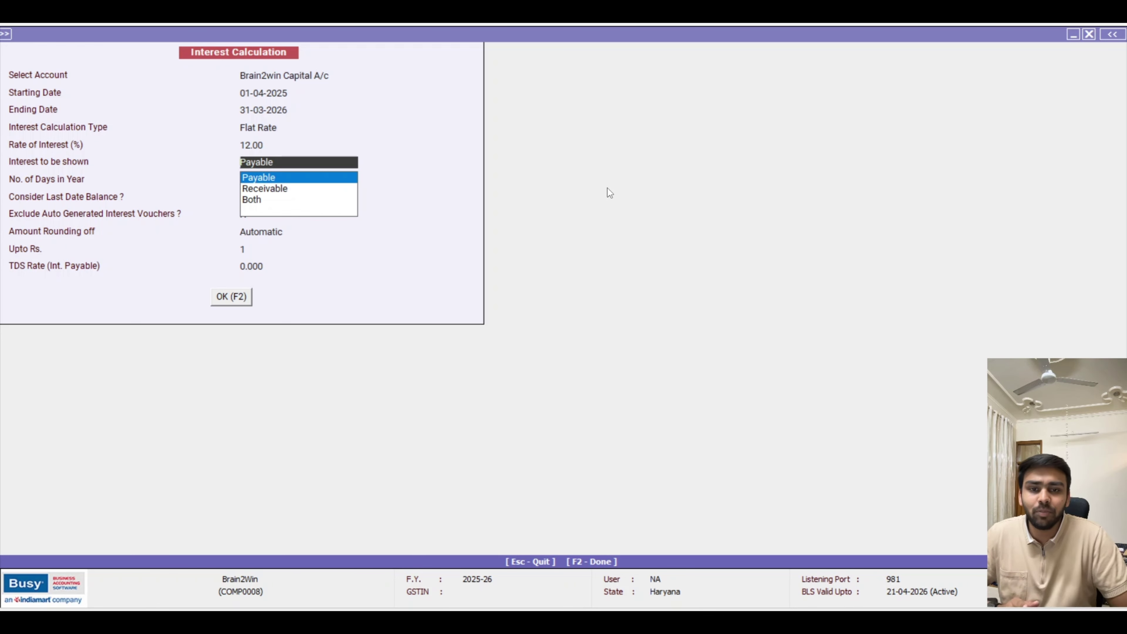
pyautogui.press('Return')
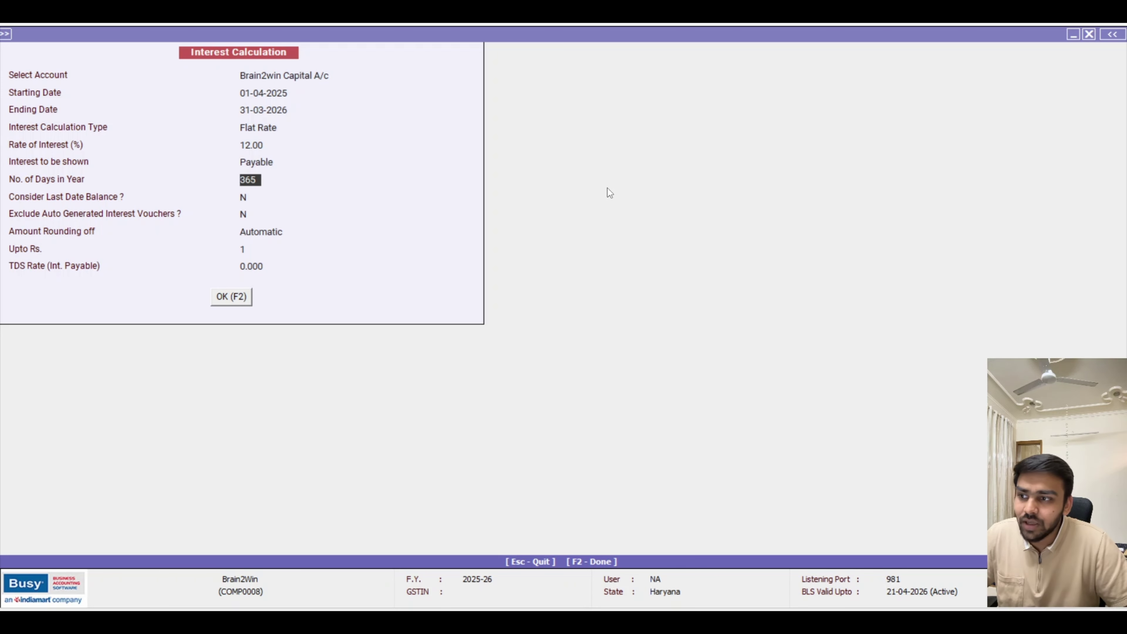
pyautogui.press('Return')
pyautogui.press('Return')
pyautogui.press('Return')
pyautogui.press('Return')
pyautogui.press('Return')
pyautogui.press('Return')
pyautogui.press('Return')
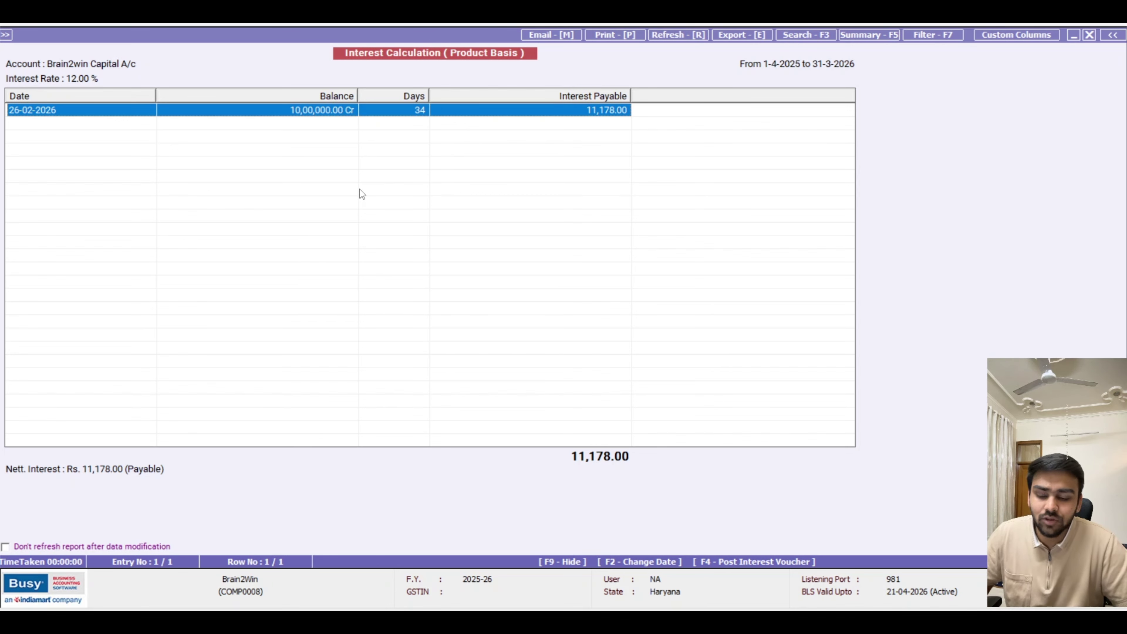
# - Start posting an interest voucher from the report in the Main journal series, dated 31-03-2026
pyautogui.press('F4')
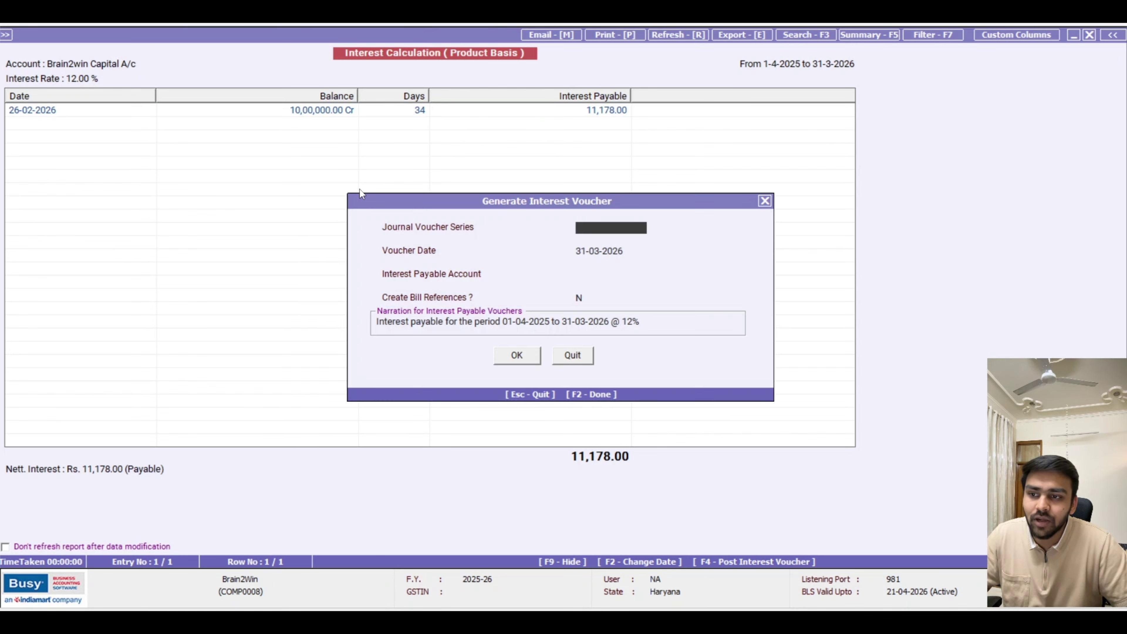
pyautogui.press('Return')
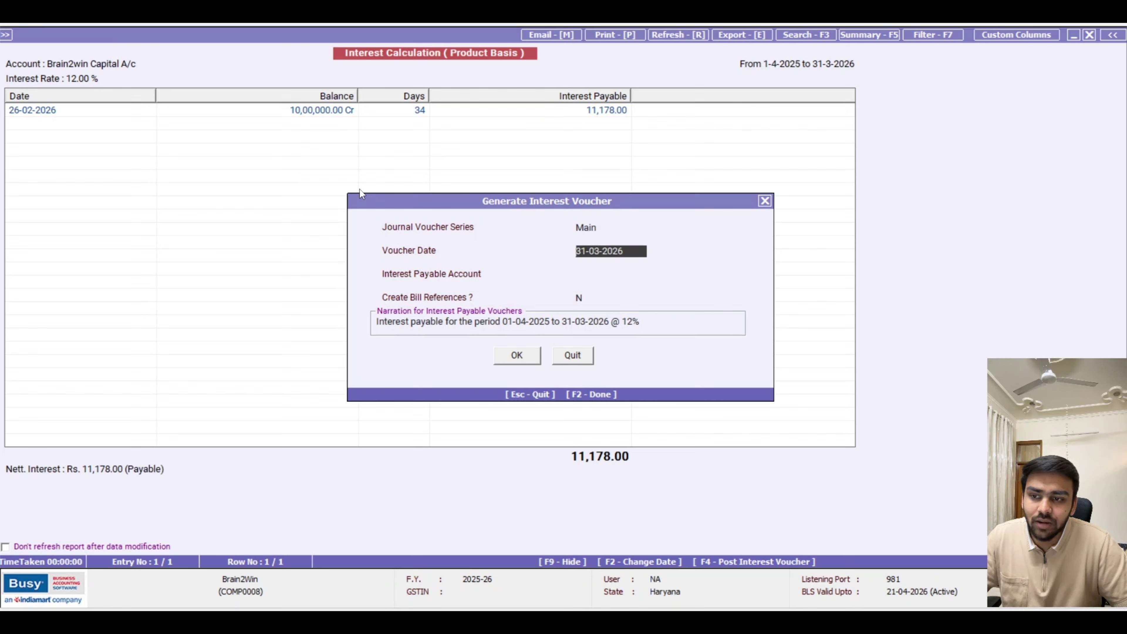
pyautogui.press('Return')
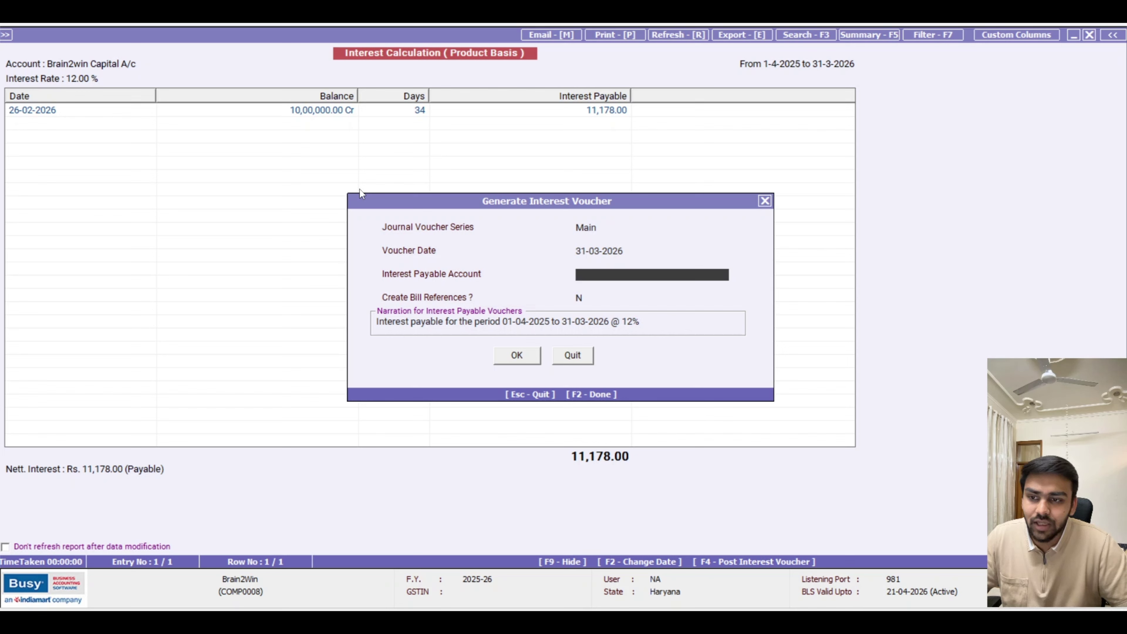
# - Look through the existing accounts for a suitable interest payable account
pyautogui.press('Down')
pyautogui.press('Down')
pyautogui.press('Down')
pyautogui.press('Down')
pyautogui.press('Down')
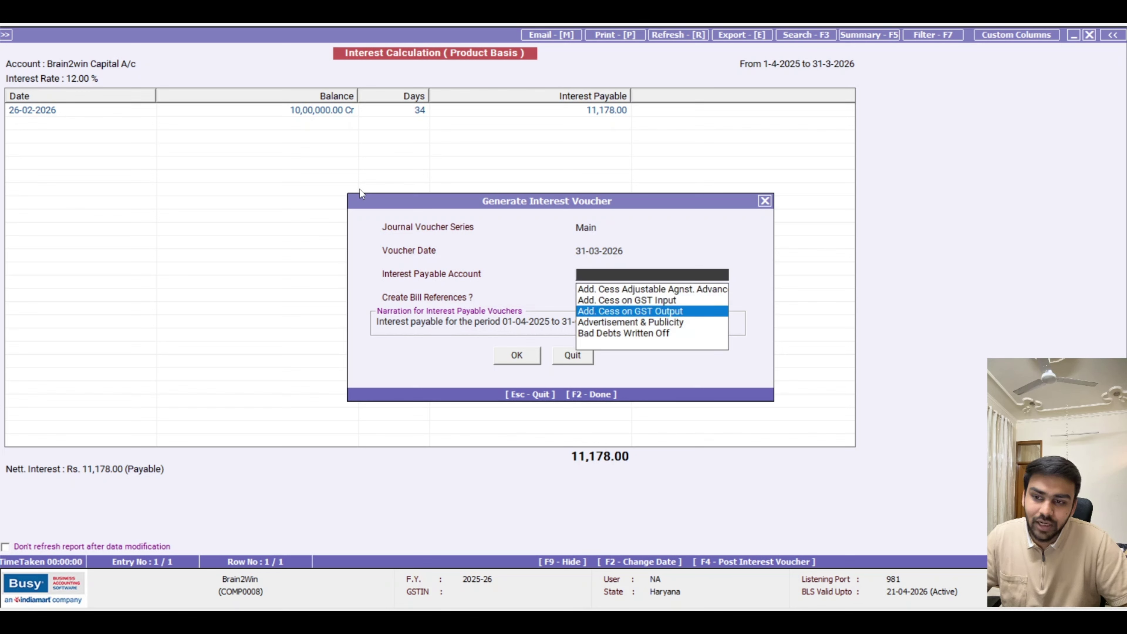
pyautogui.press('Up')
pyautogui.press('Up')
pyautogui.press('Up')
pyautogui.press('Up')
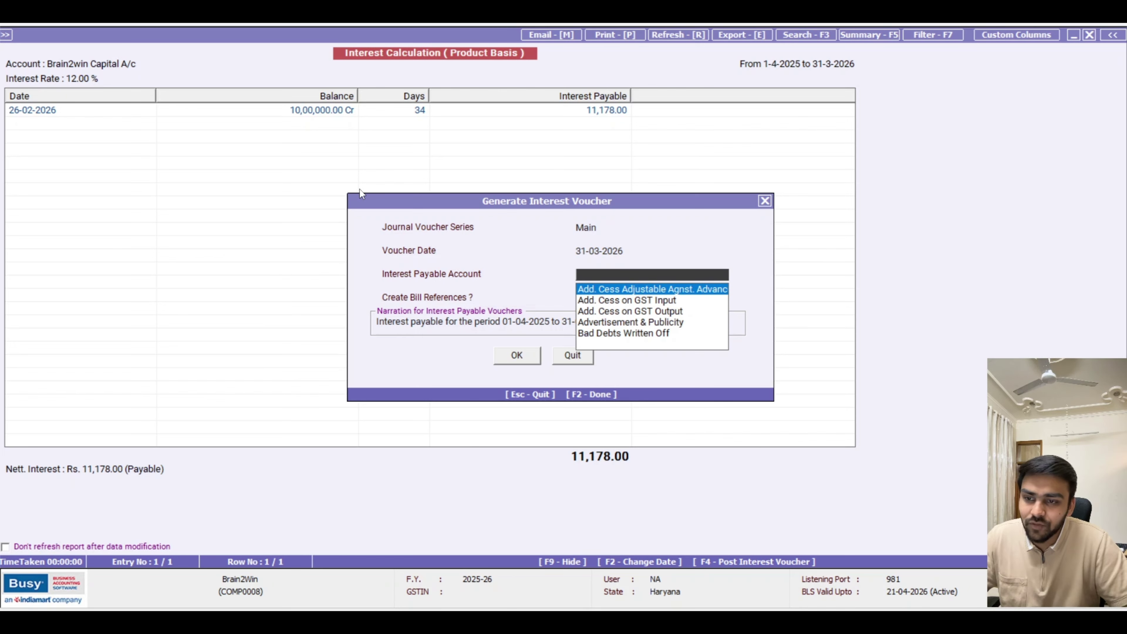
# - Try to add a new account master named Interest on Capital A/c
pyautogui.press('F3')
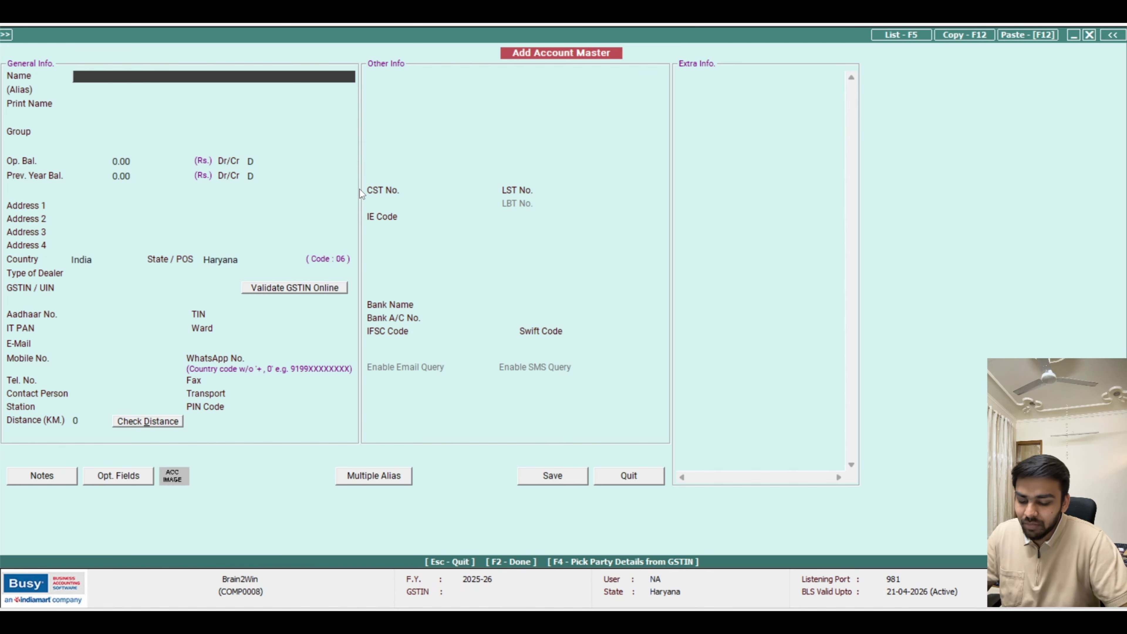
pyautogui.write('interet')
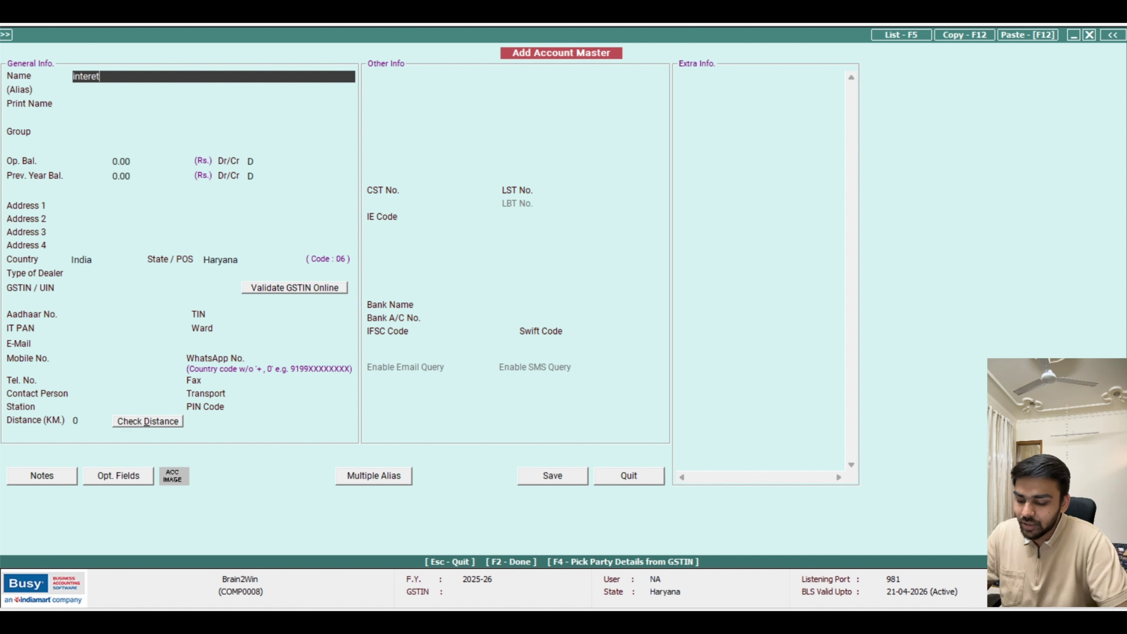
pyautogui.press('BackSpace')
pyautogui.press('BackSpace')
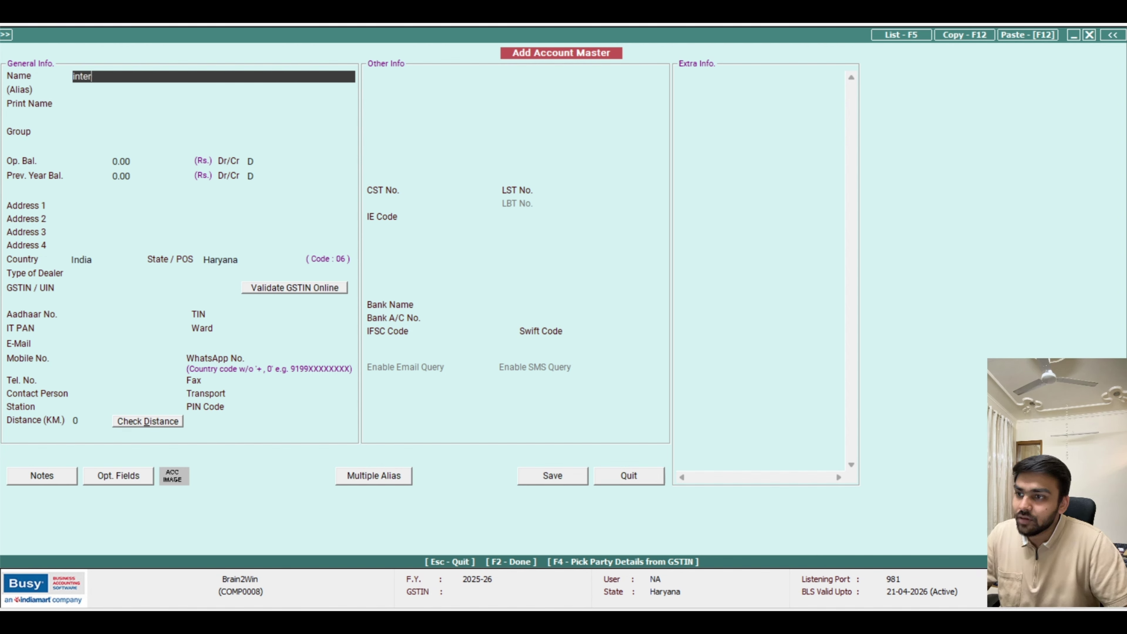
pyautogui.write('est ')
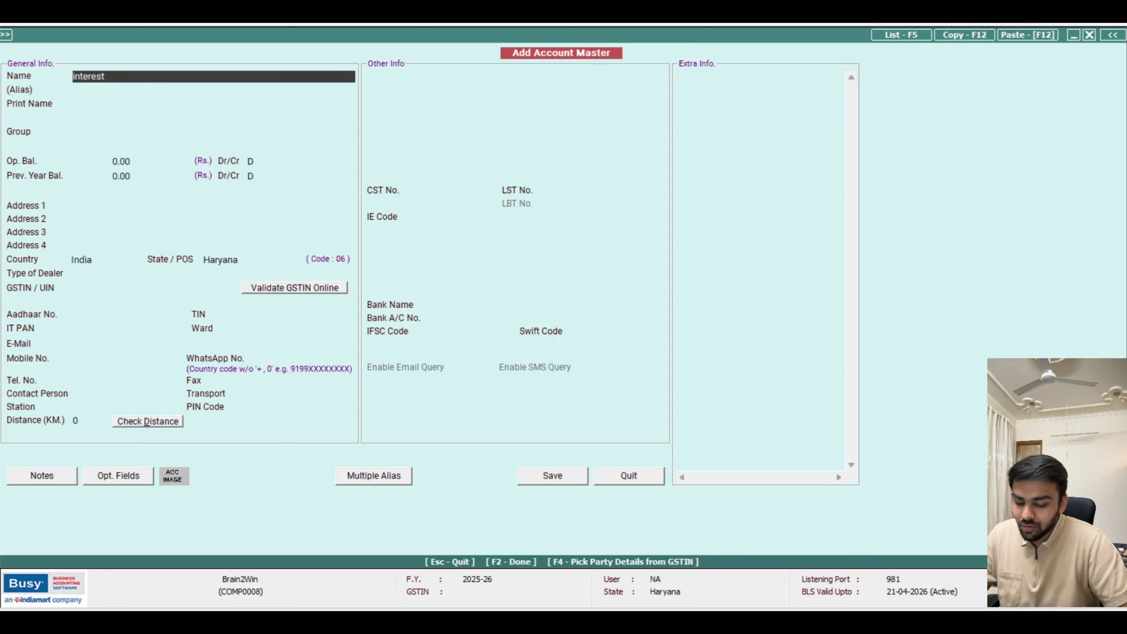
pyautogui.write('on capital ')
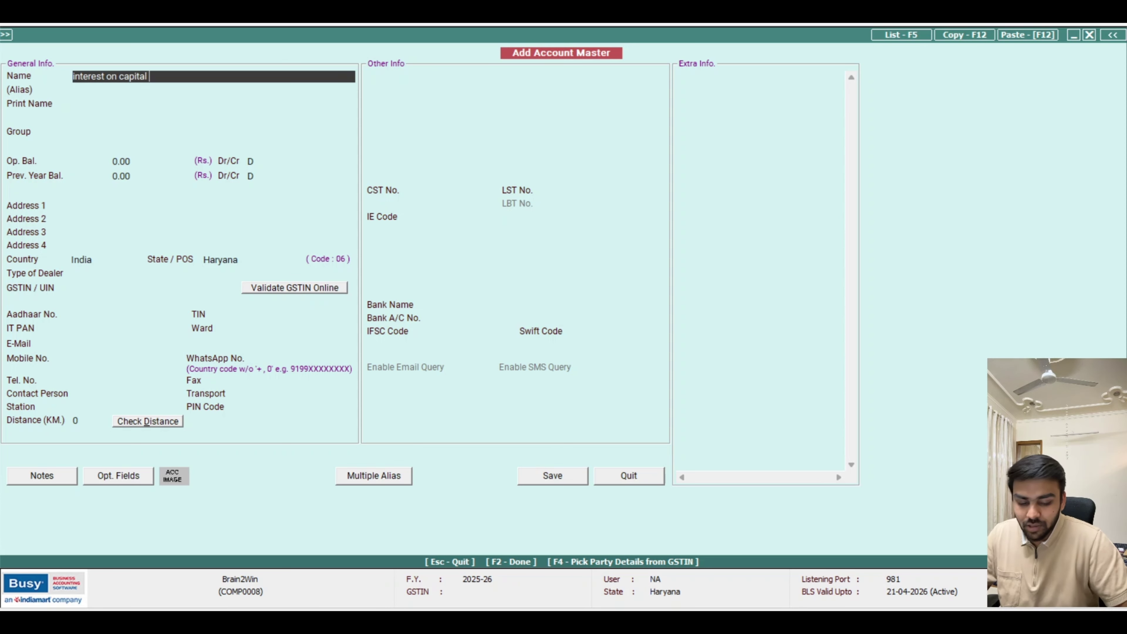
pyautogui.write('a/c')
pyautogui.press('Return')
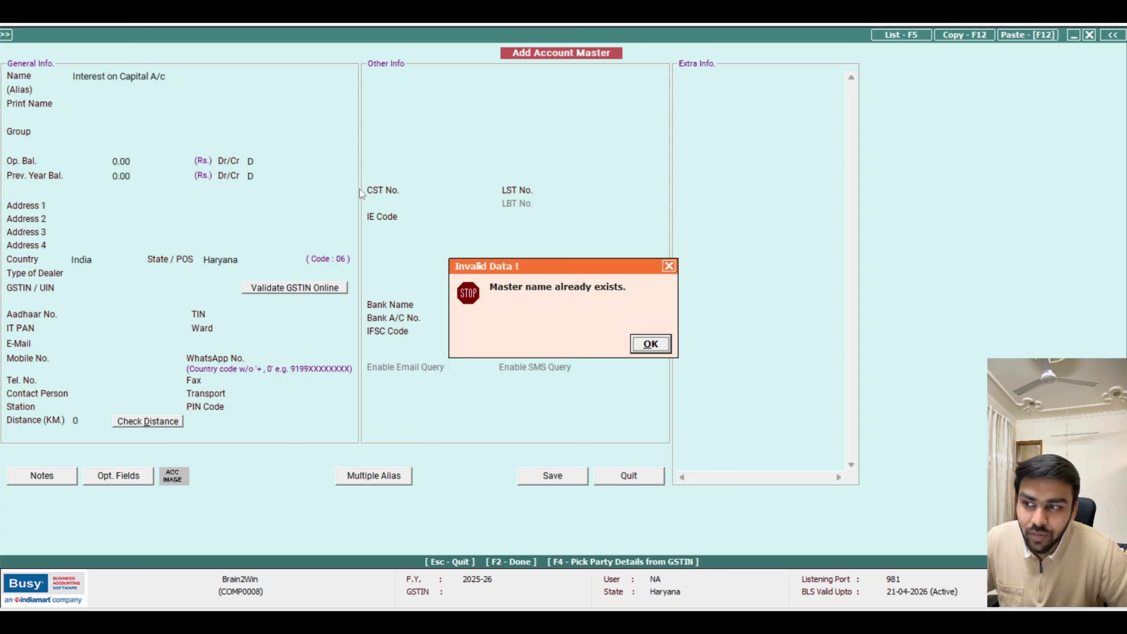
pyautogui.press('Return')
pyautogui.press('Escape')
pyautogui.press('Return')
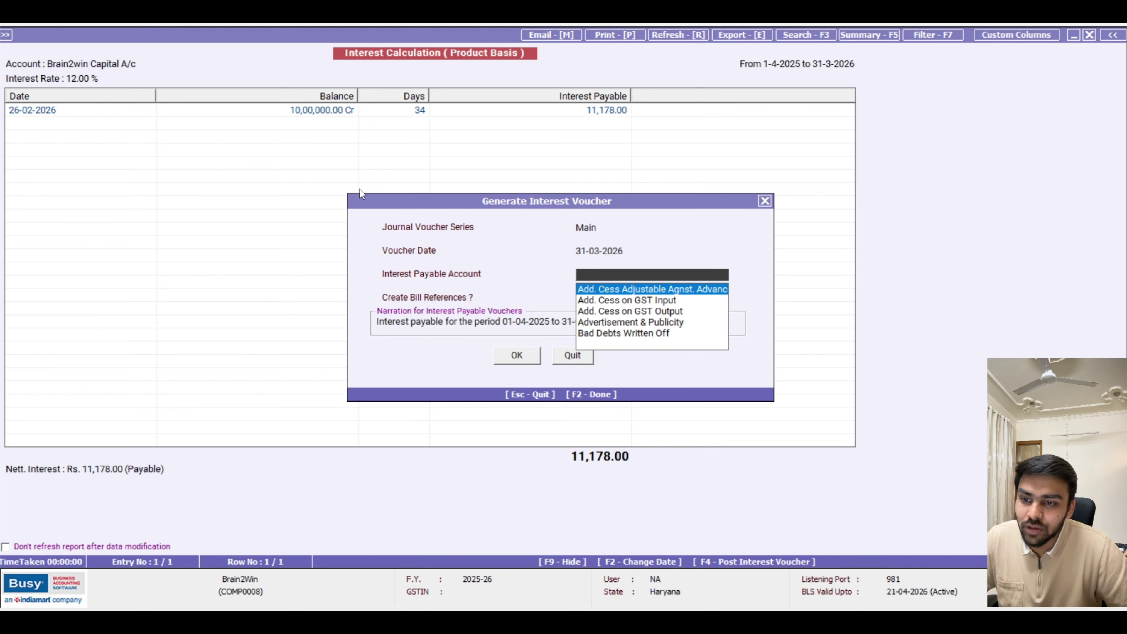
# - Post the interest voucher with Interest on Capital A/c as the interest payable account, Create Bill References N and the default narration
pyautogui.write('int')
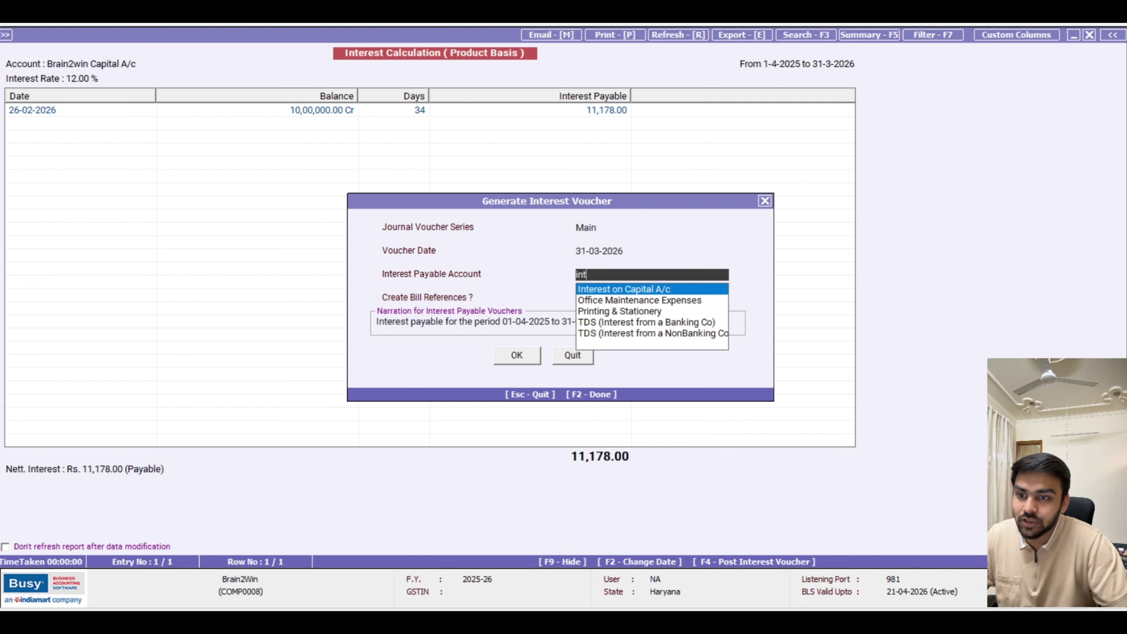
pyautogui.write('er')
pyautogui.press('Return')
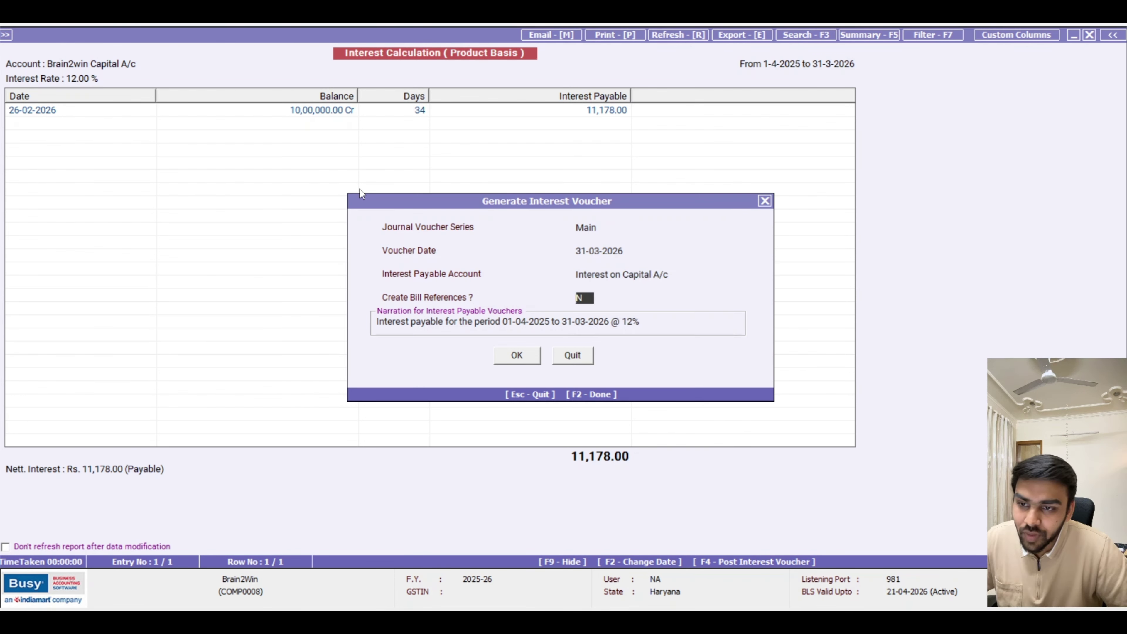
pyautogui.press('Return')
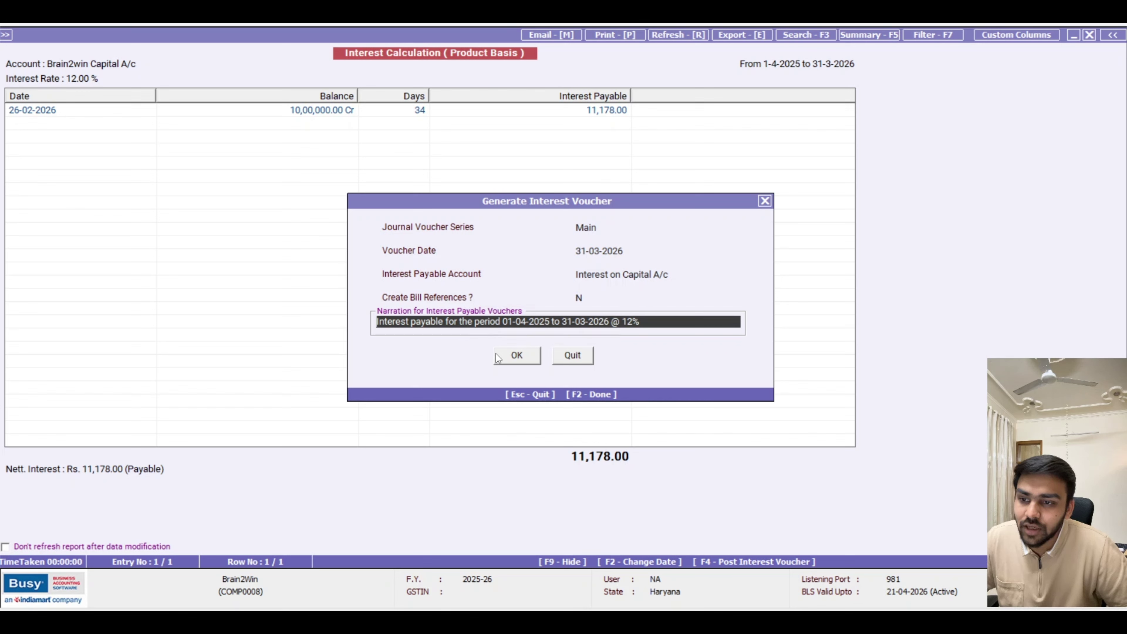
pyautogui.click(516, 356)
pyautogui.click(599, 349)
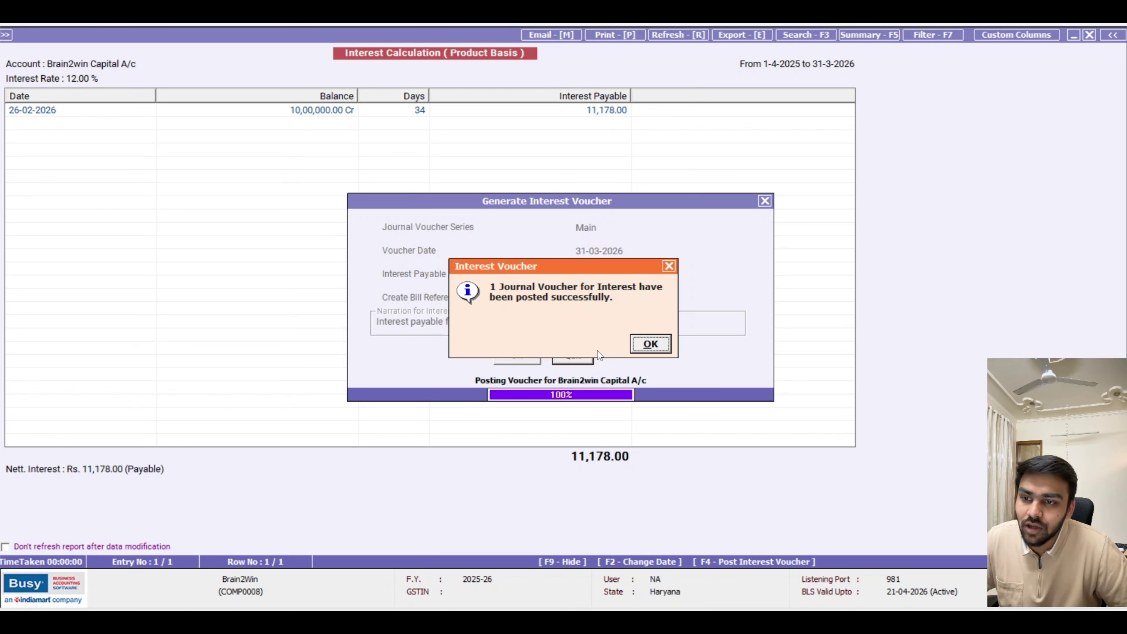
pyautogui.click(647, 343)
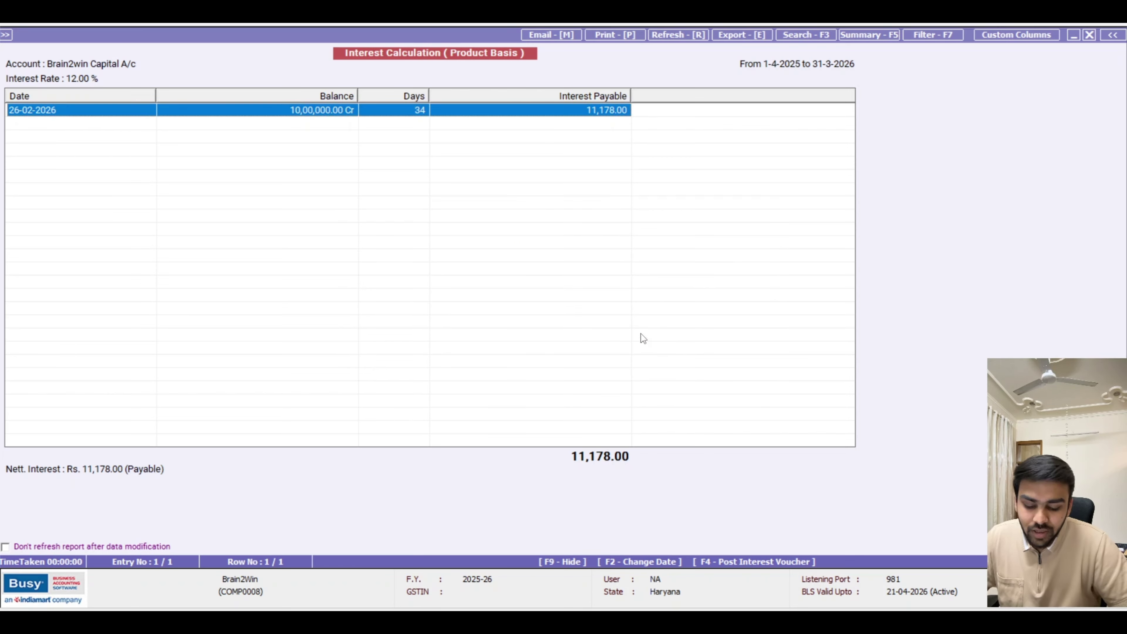
# - Close the interest calculation report and its report options
pyautogui.press('Escape')
pyautogui.press('Escape')
pyautogui.press('Escape')
pyautogui.press('Left')
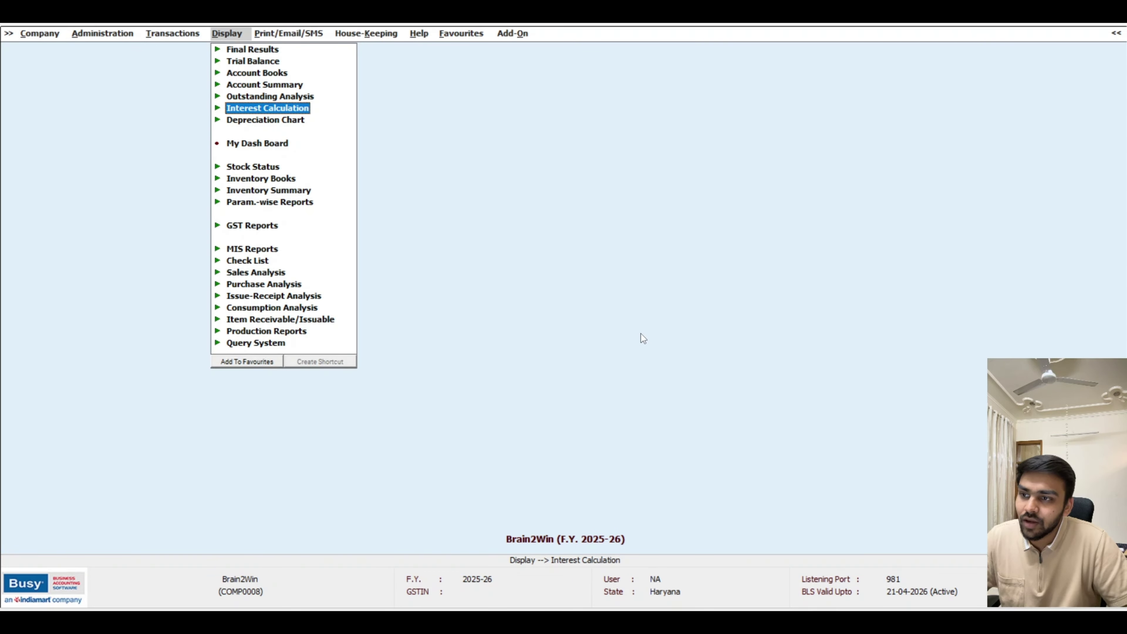
# - View the standard horizontal Profit & Loss A/c for the period ending 31-03-2026 to check the interest on capital expense
pyautogui.press('Up')
pyautogui.press('Up')
pyautogui.press('Up')
pyautogui.press('Up')
pyautogui.press('Up')
pyautogui.press('Right')
pyautogui.press('Down')
pyautogui.press('Right')
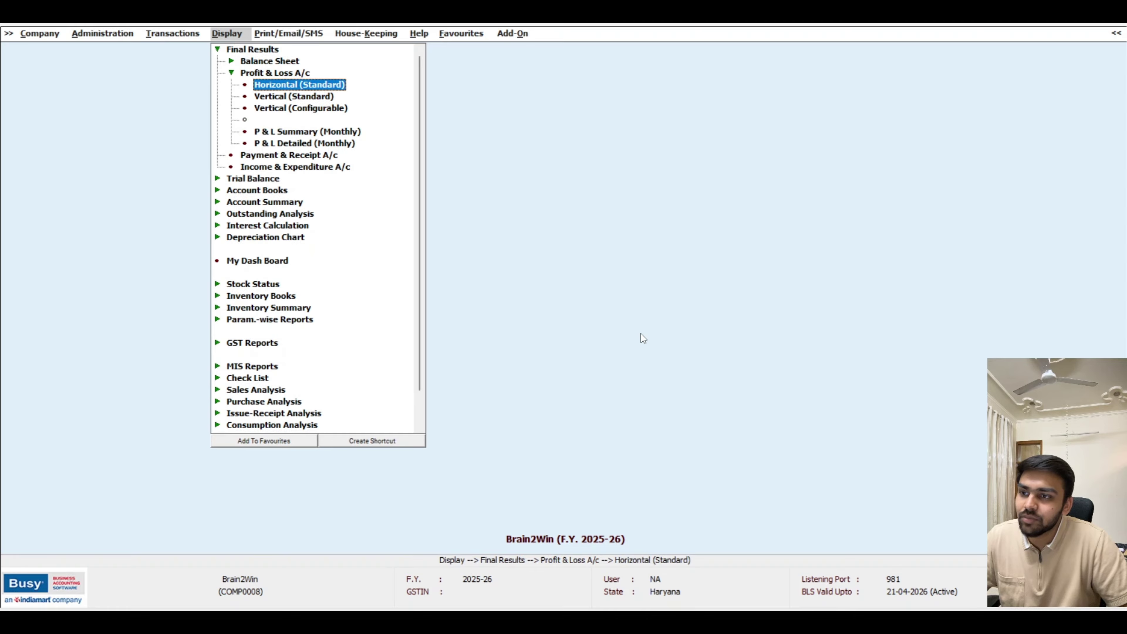
pyautogui.press('Return')
pyautogui.press('F2')
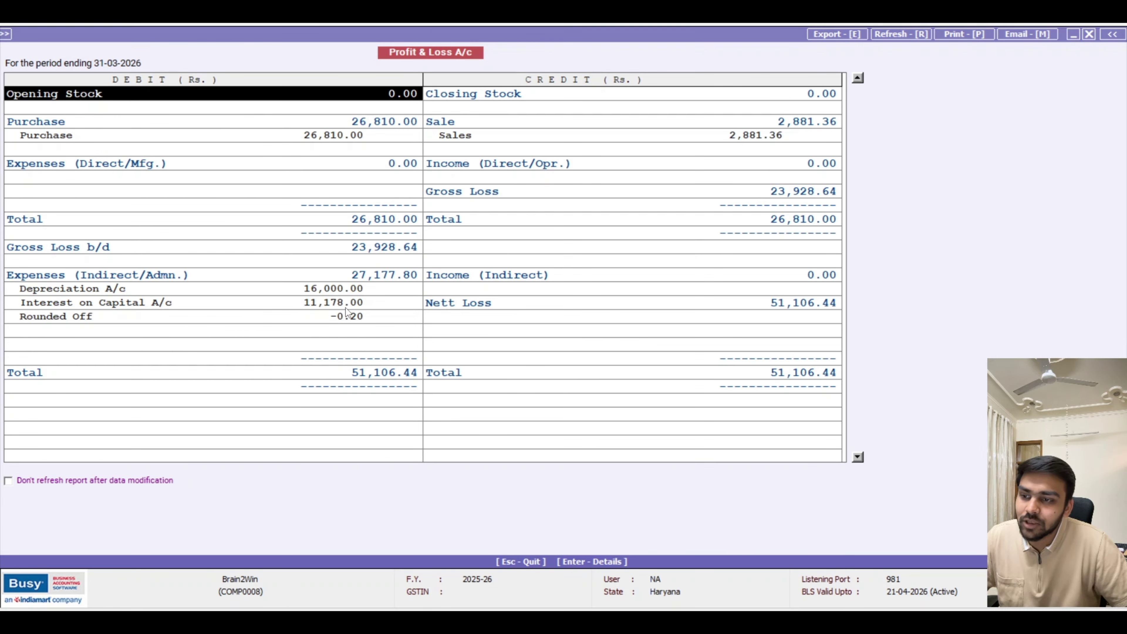
pyautogui.press('Escape')
pyautogui.press('Escape')
pyautogui.press('Escape')
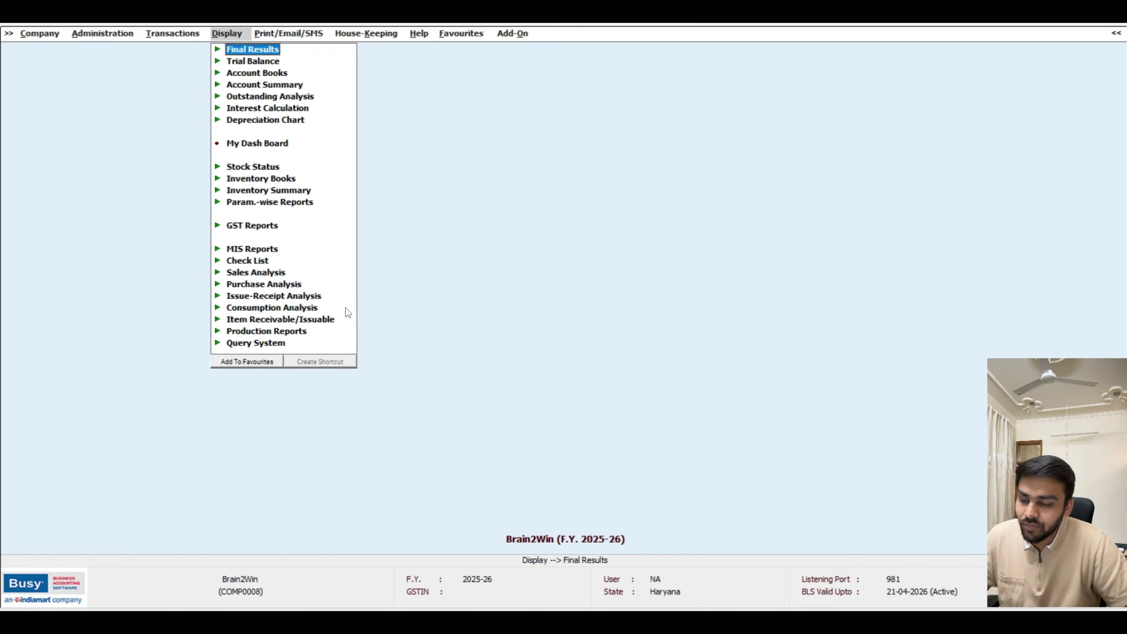
# - Display the Balance Sheet as at 31-03-2026
pyautogui.press('Return')
pyautogui.press('Return')
pyautogui.press('F2')
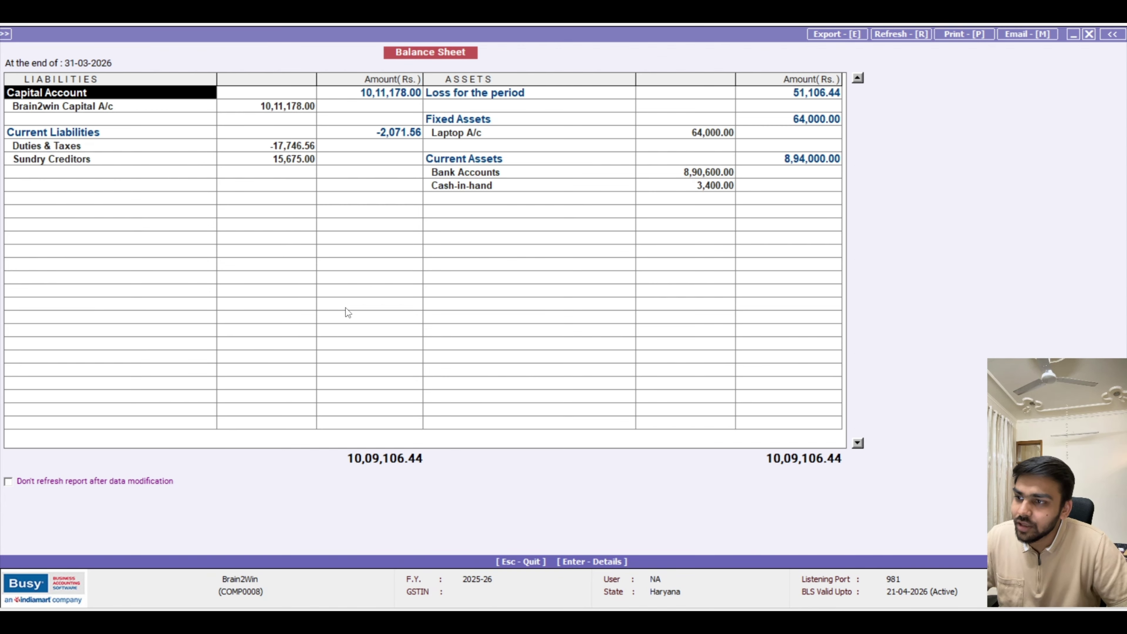
# - Examine the March ledger entries of Brain2win Capital A/c from the Balance Sheet, and close the reports
pyautogui.press('Right')
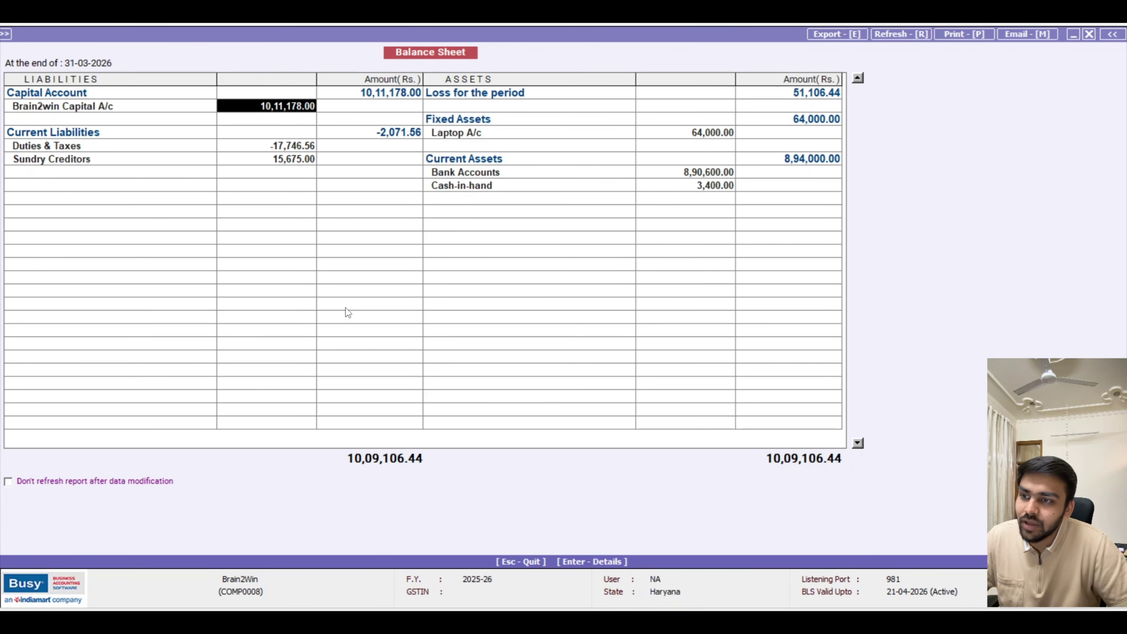
pyautogui.press('Return')
pyautogui.press('Down')
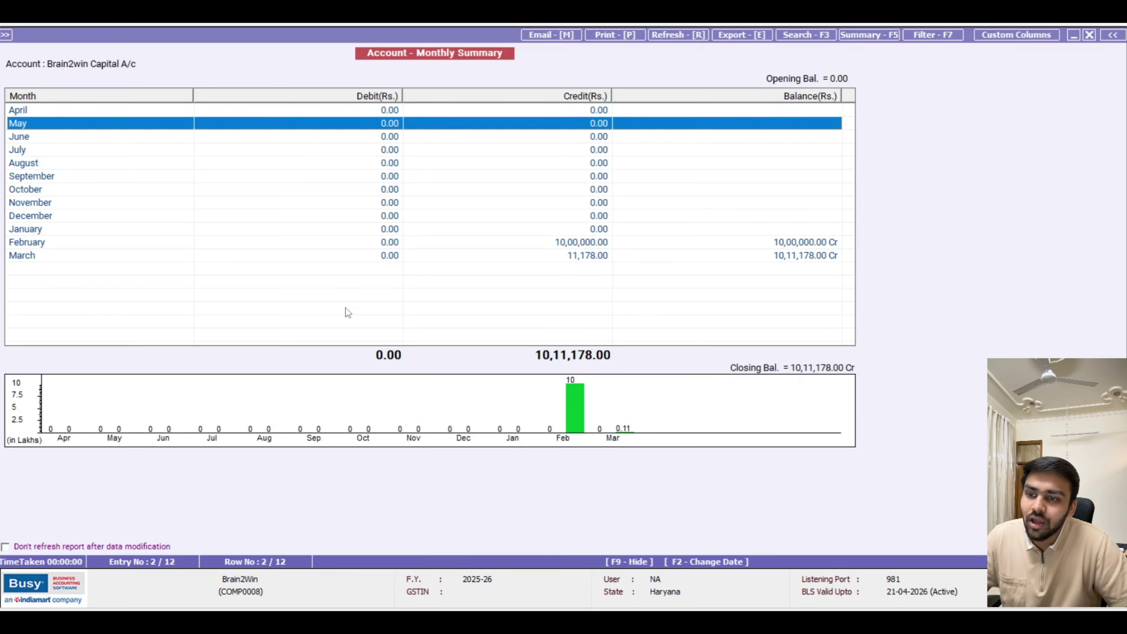
pyautogui.press('End')
pyautogui.press('Return')
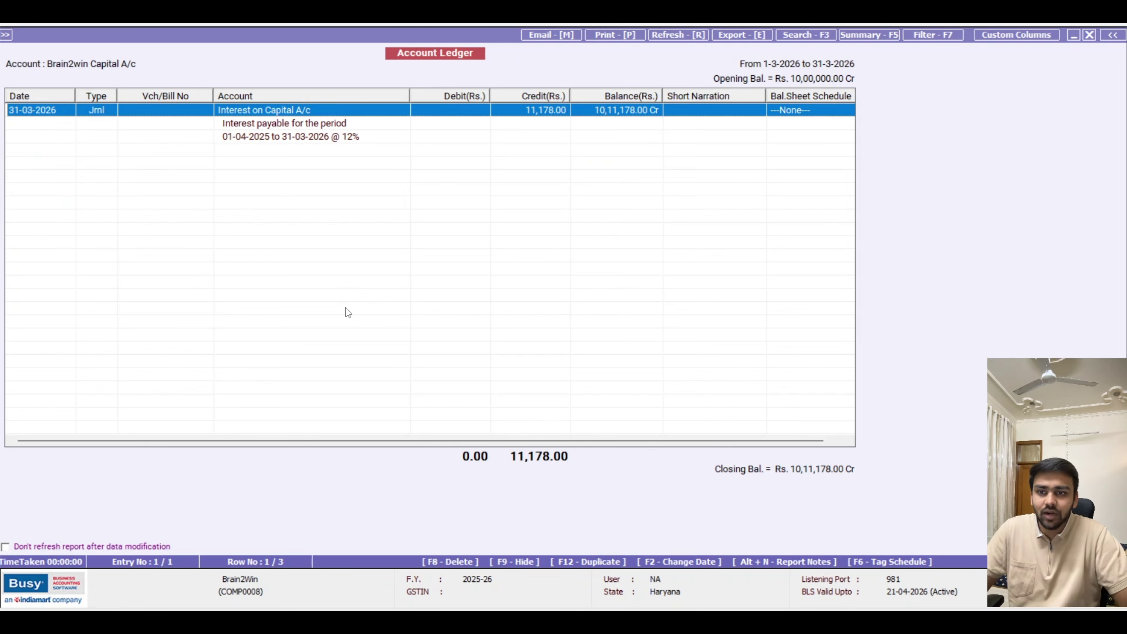
pyautogui.press('Escape')
pyautogui.press('Escape')
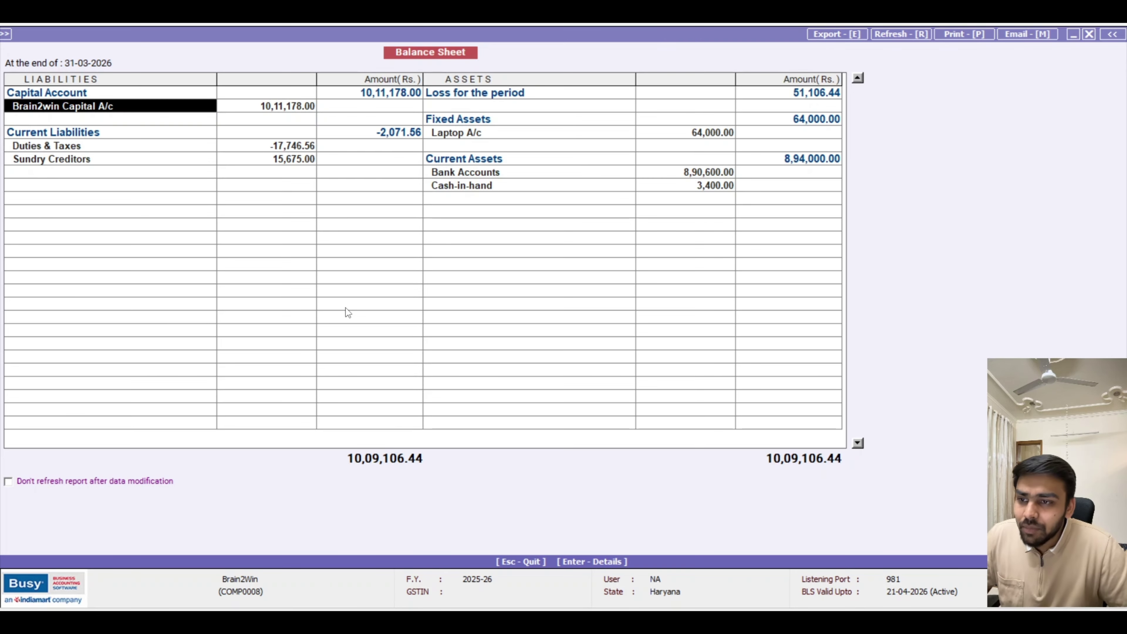
pyautogui.press('Escape')
pyautogui.press('Escape')
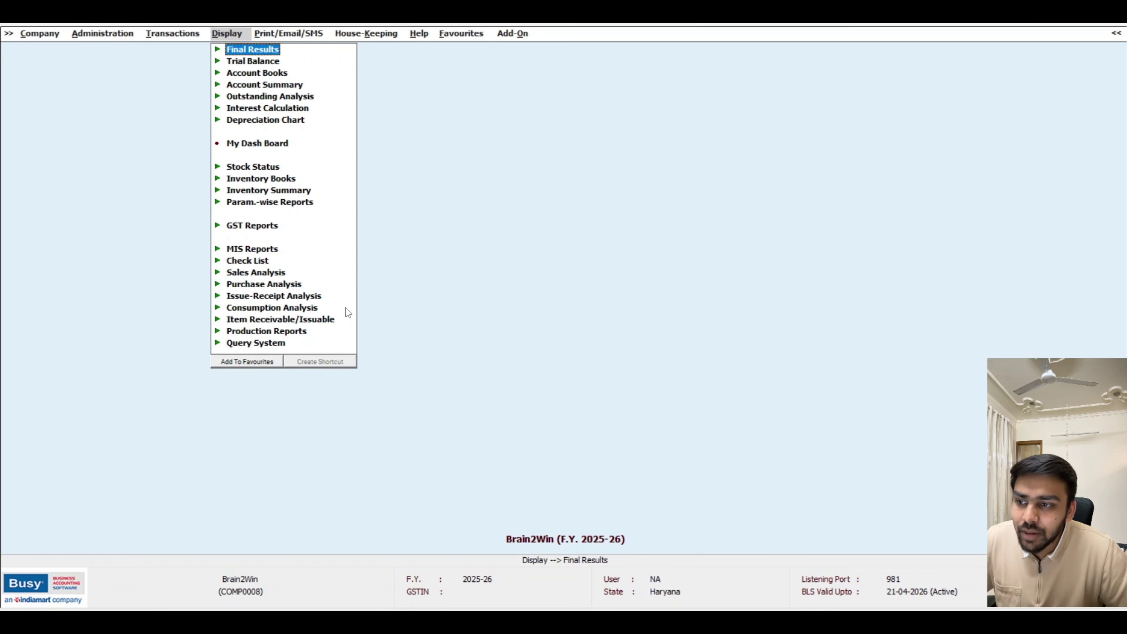
pyautogui.press('Escape')
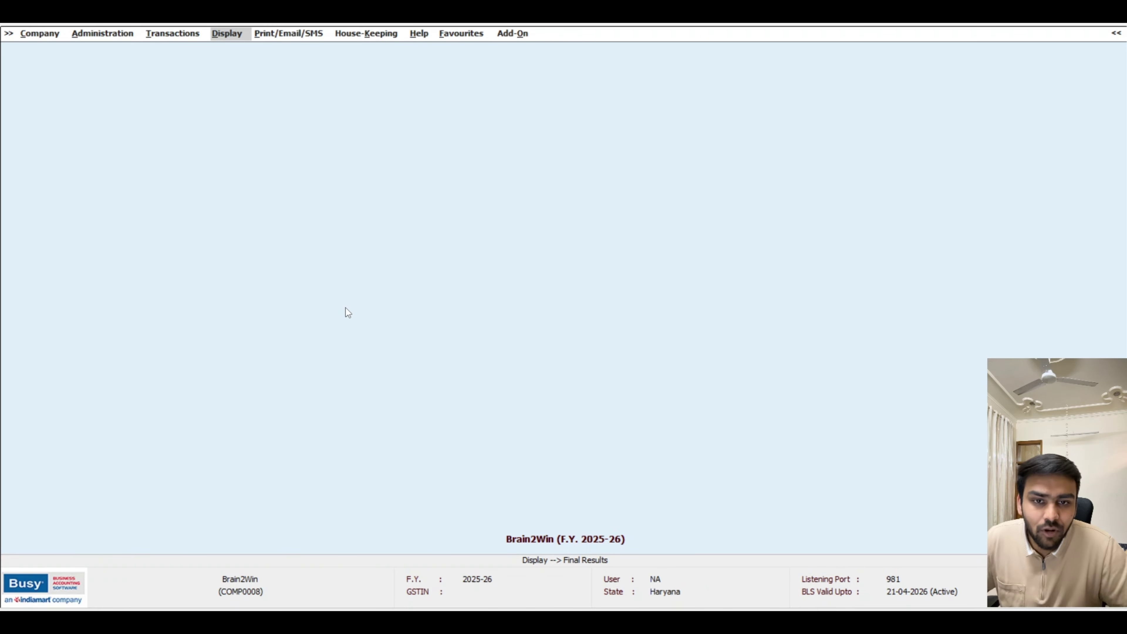